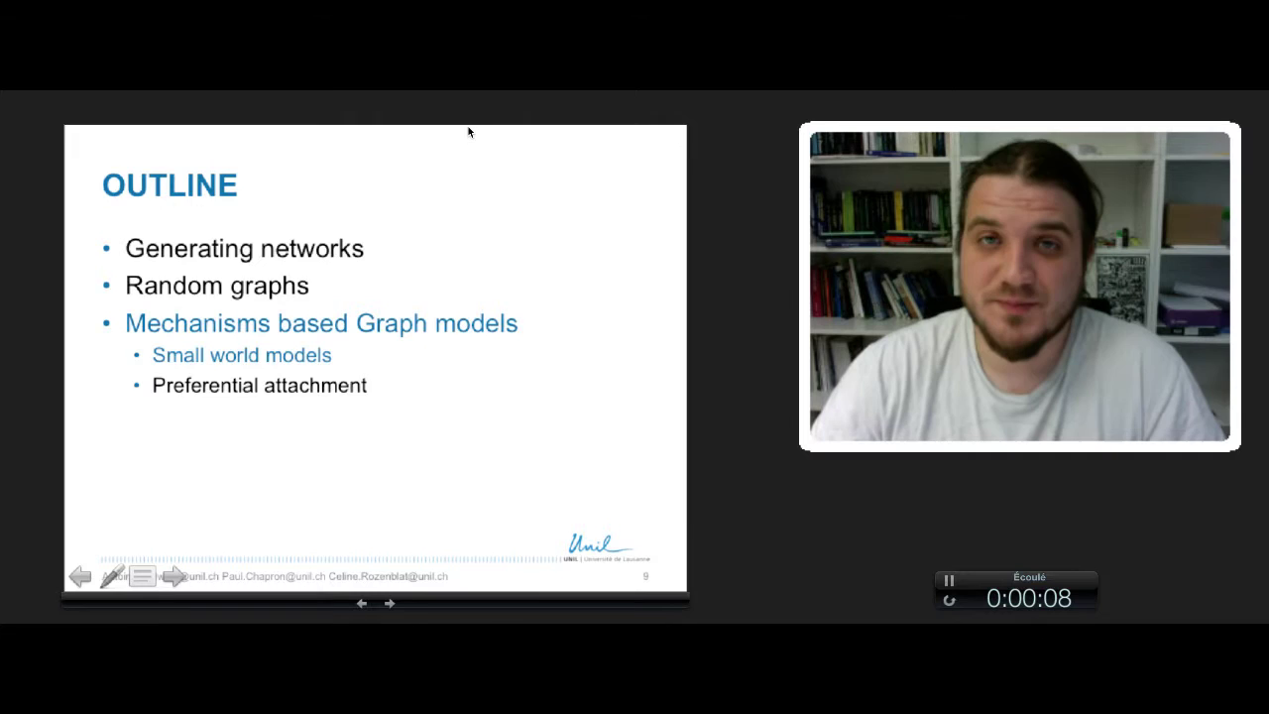
# - Advance from slide 9 to the next slide, the Watts-Strogatz Model slide
pyautogui.press('Right')
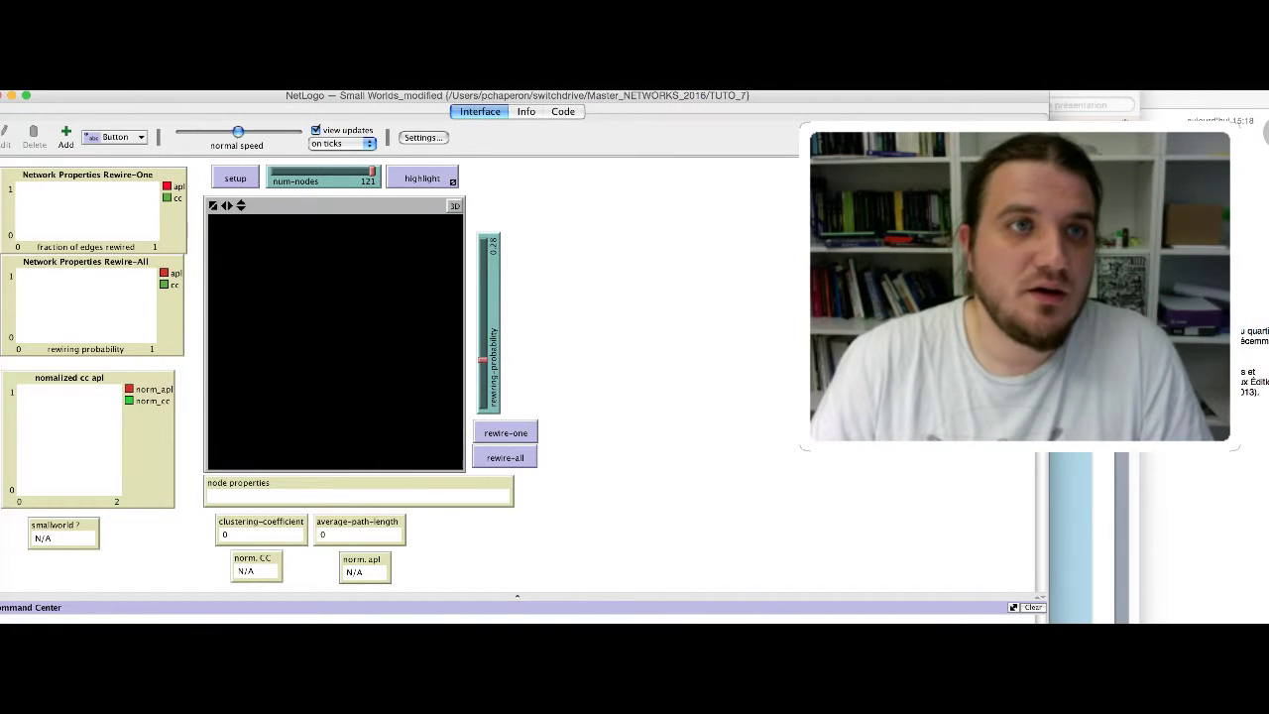
pyautogui.moveTo(288, 98); pyautogui.dragTo(294, 94)
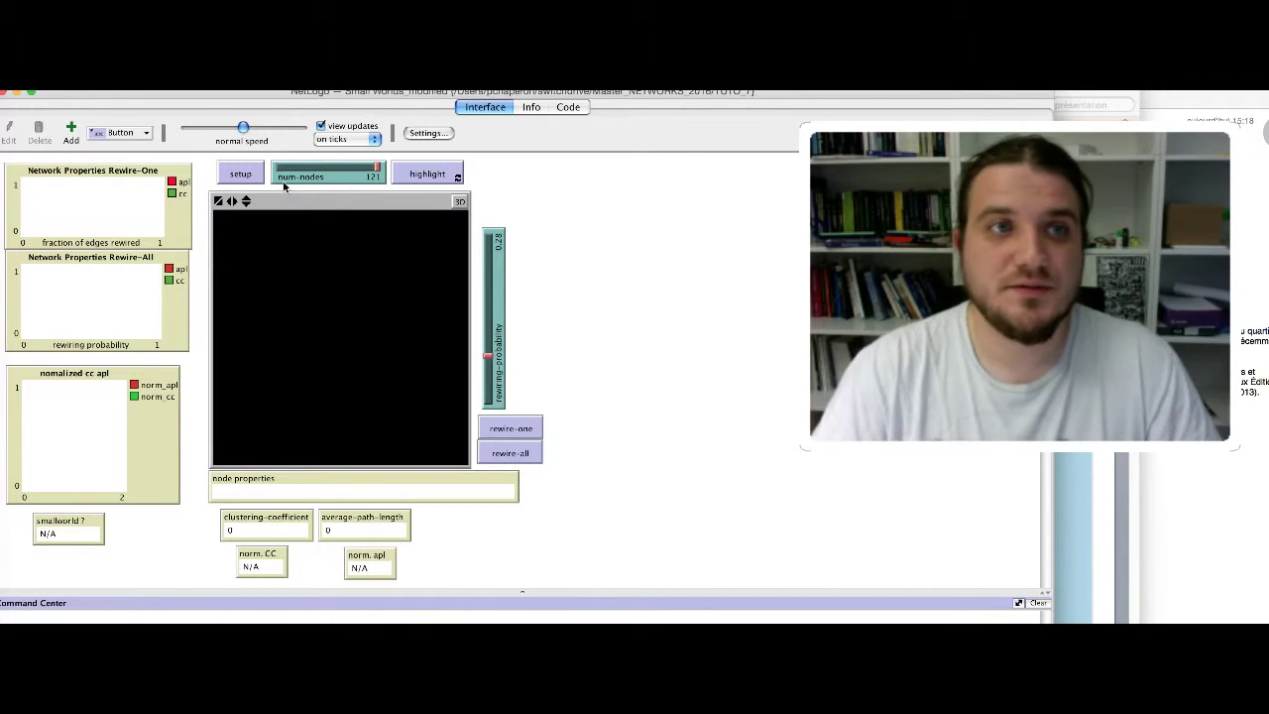
# - Set num-nodes to 42 and rebuild the ring lattice, giving clustering 0.5 and path length 5.634
pyautogui.click(243, 177)
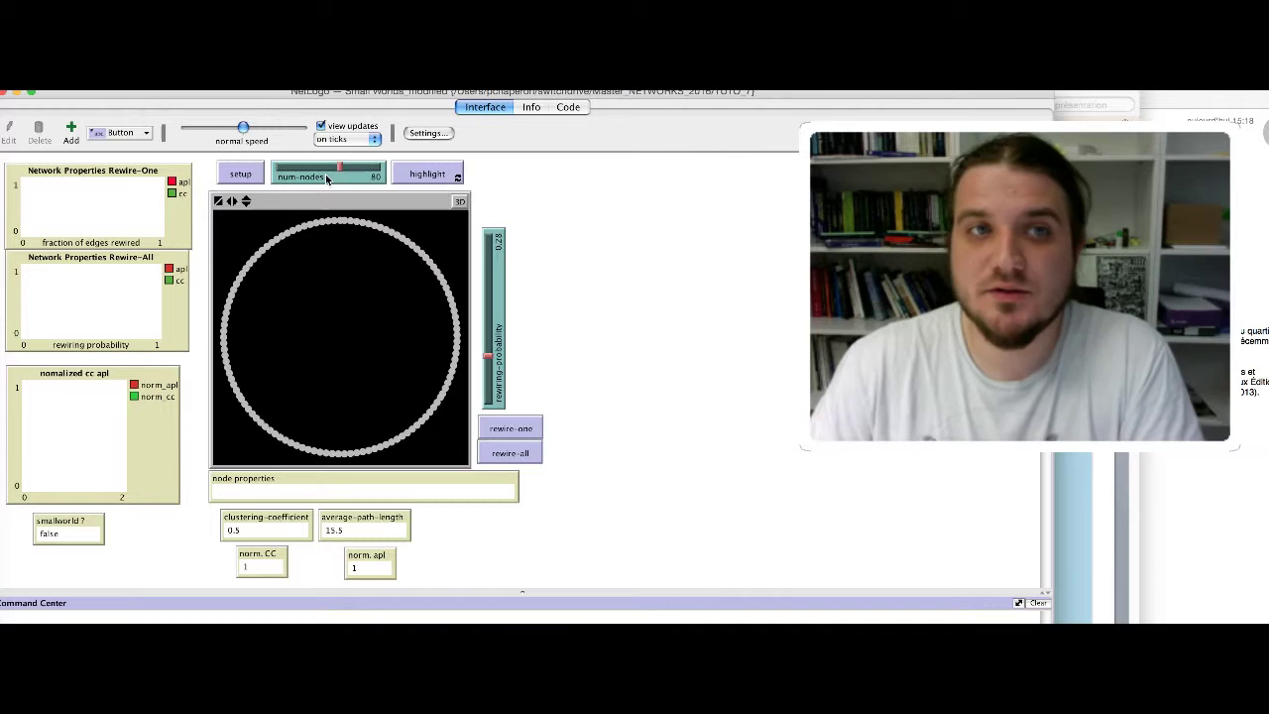
pyautogui.moveTo(340, 172); pyautogui.dragTo(305, 176)
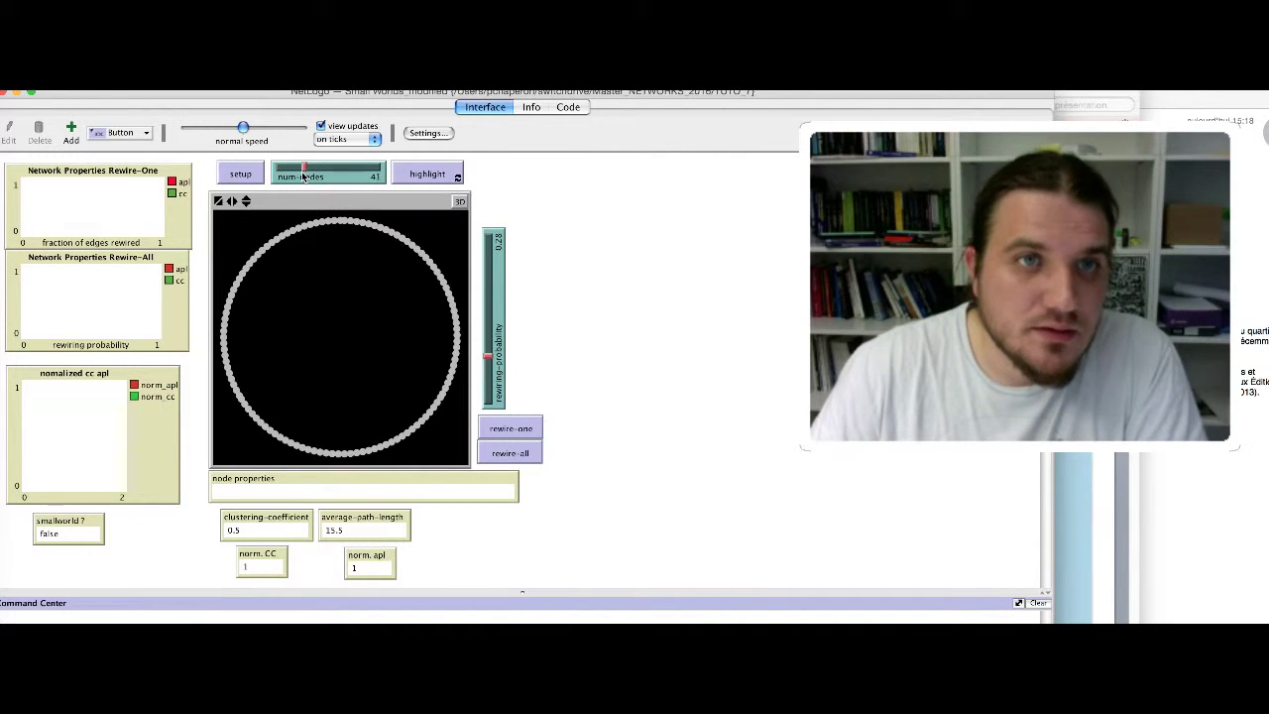
pyautogui.click(298, 182)
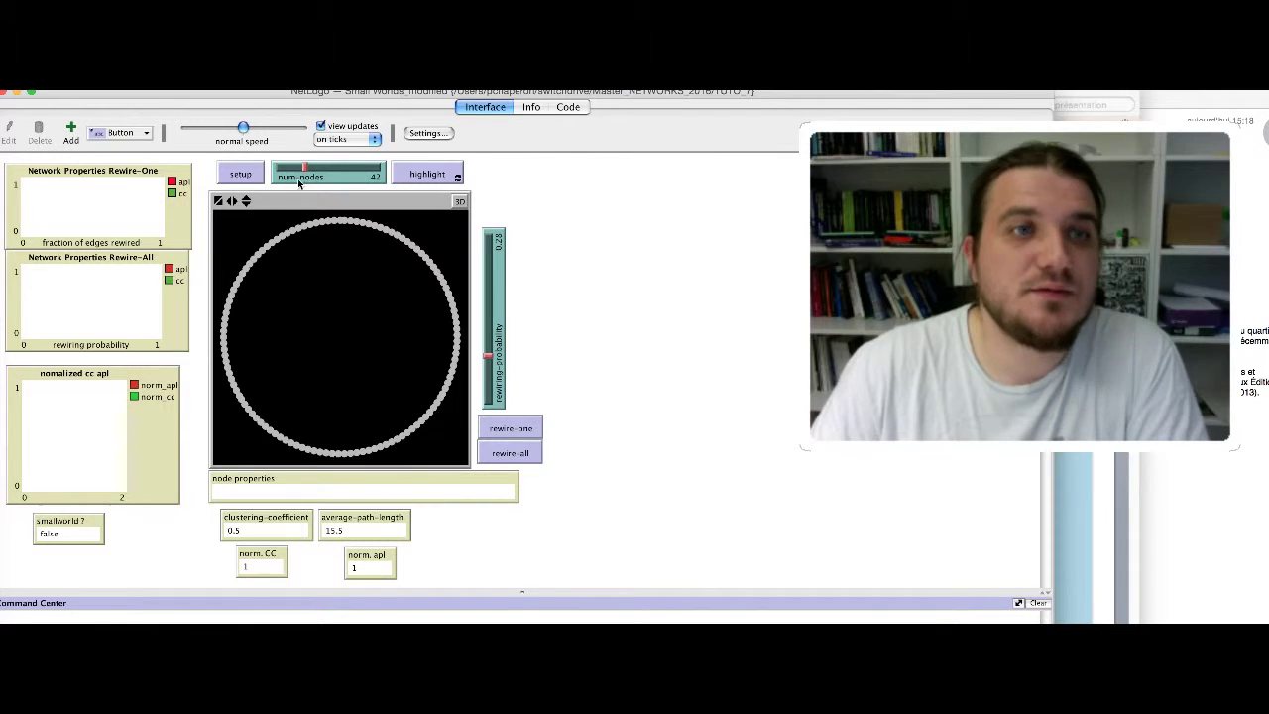
pyautogui.click(240, 174)
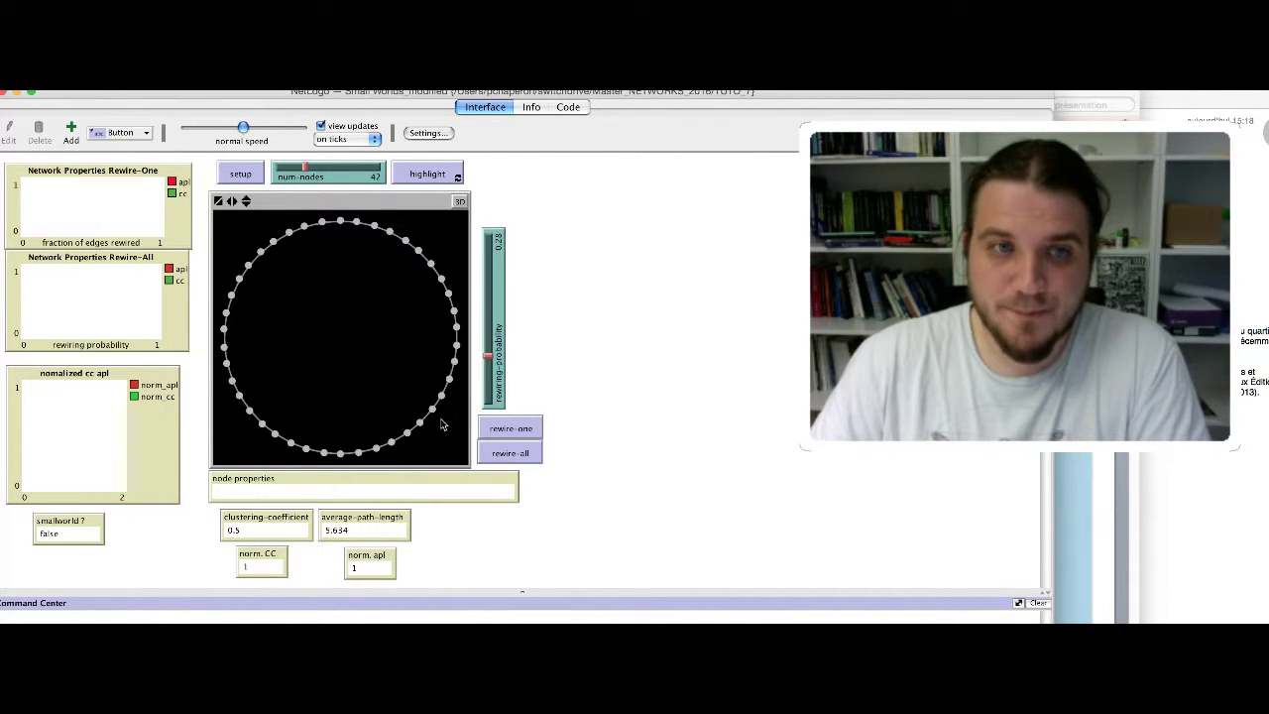
# - Rewire one link, then all links, reaching clustering 0.183 and path length 2.934
pyautogui.click(525, 429)
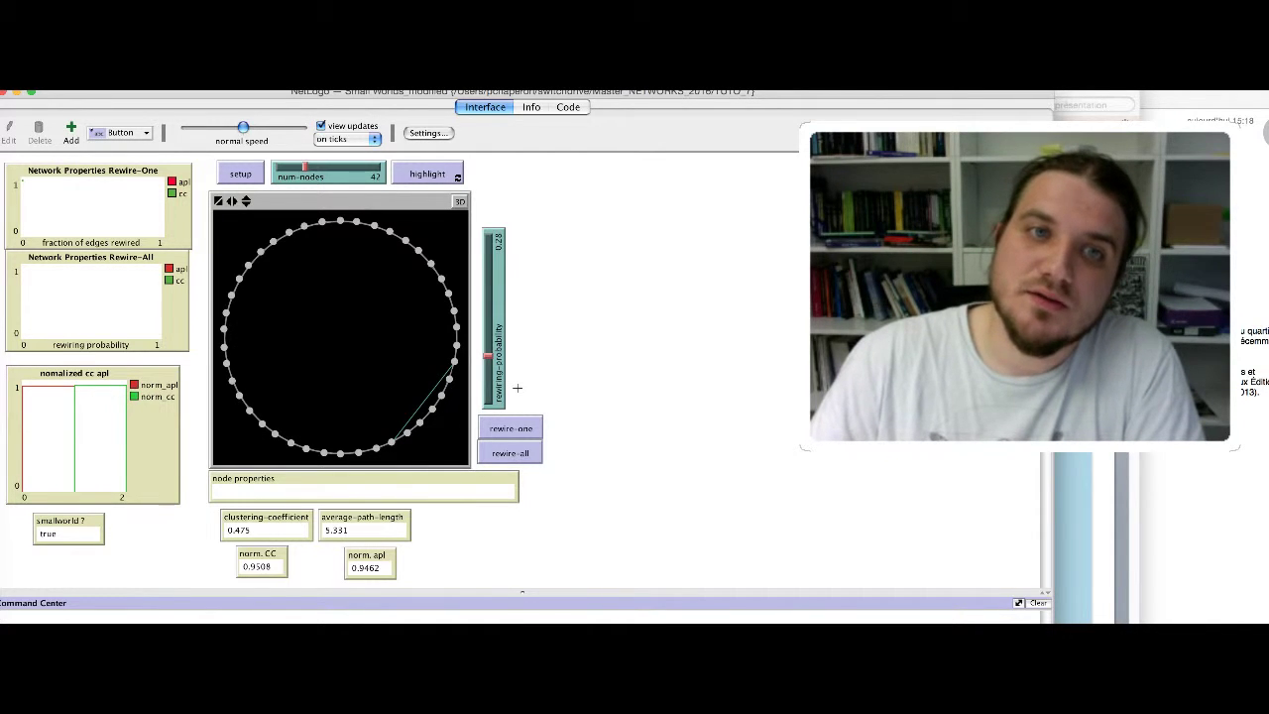
pyautogui.click(519, 456)
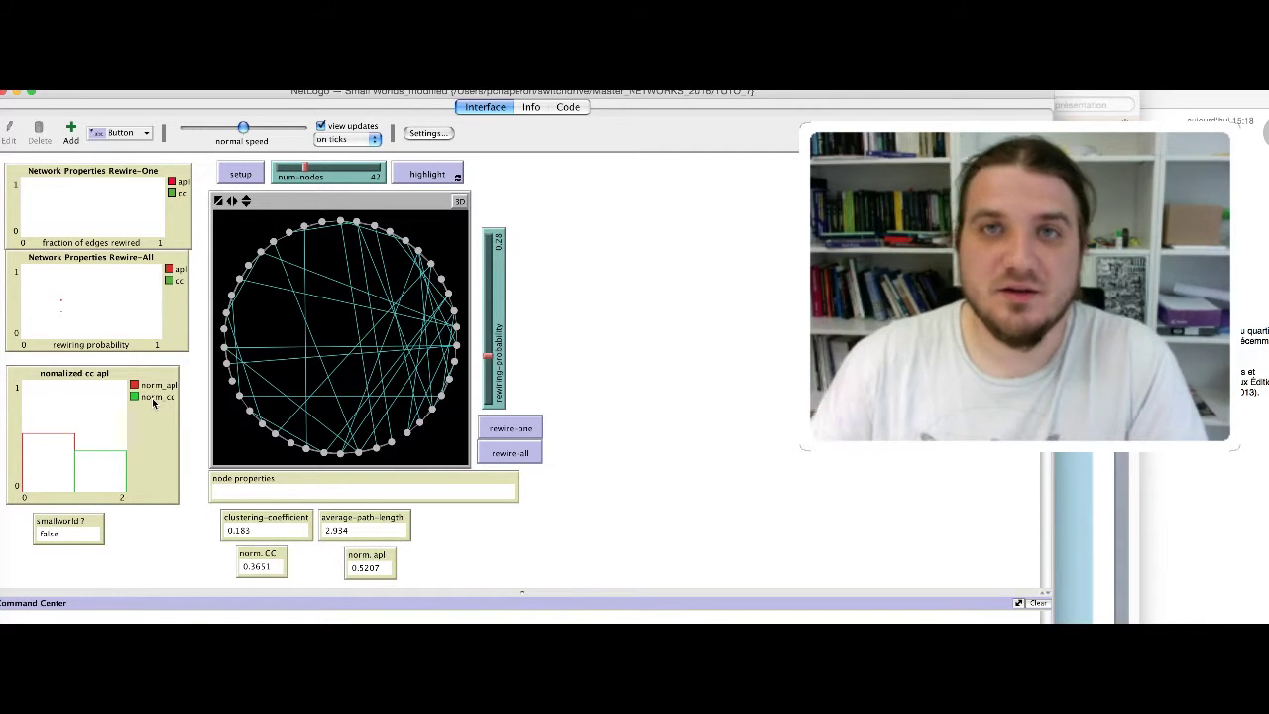
# - Rebuild a 30-node ring and rewire all links, giving clustering 0.148 and path length 2.543
pyautogui.click(241, 173)
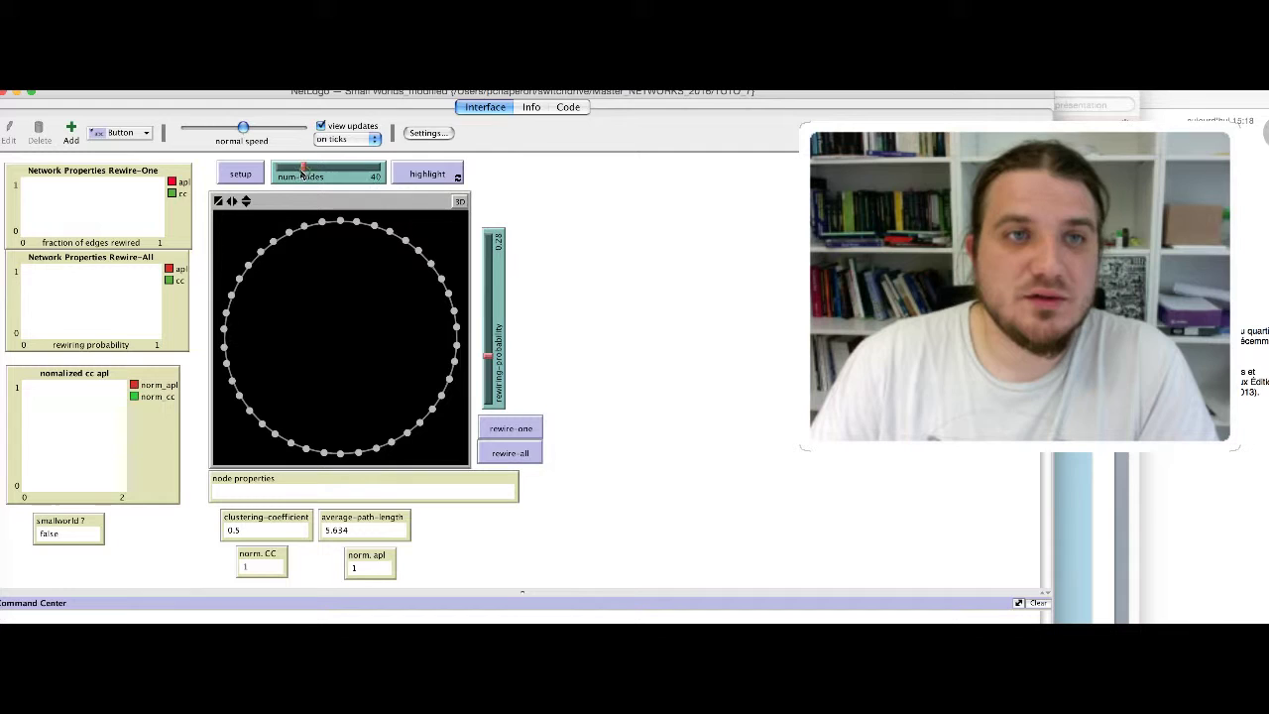
pyautogui.moveTo(296, 173); pyautogui.dragTo(292, 174)
pyautogui.click(241, 174)
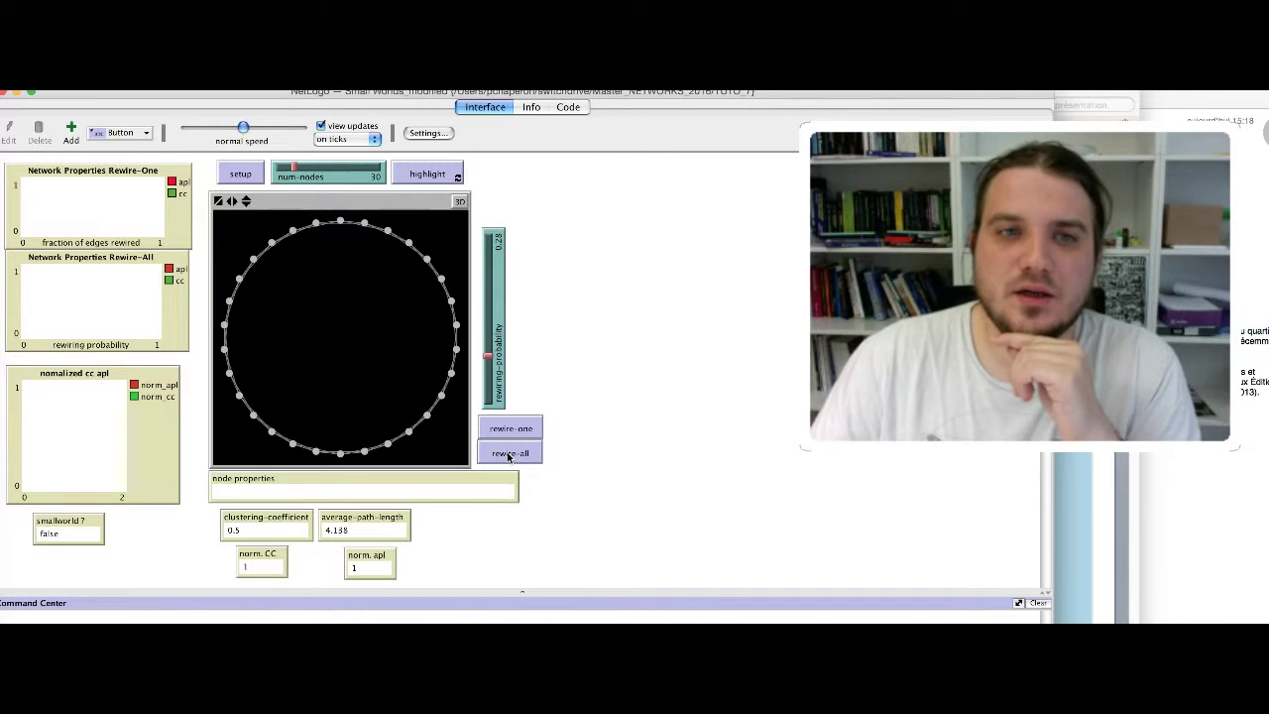
pyautogui.moveTo(490, 365); pyautogui.dragTo(493, 317)
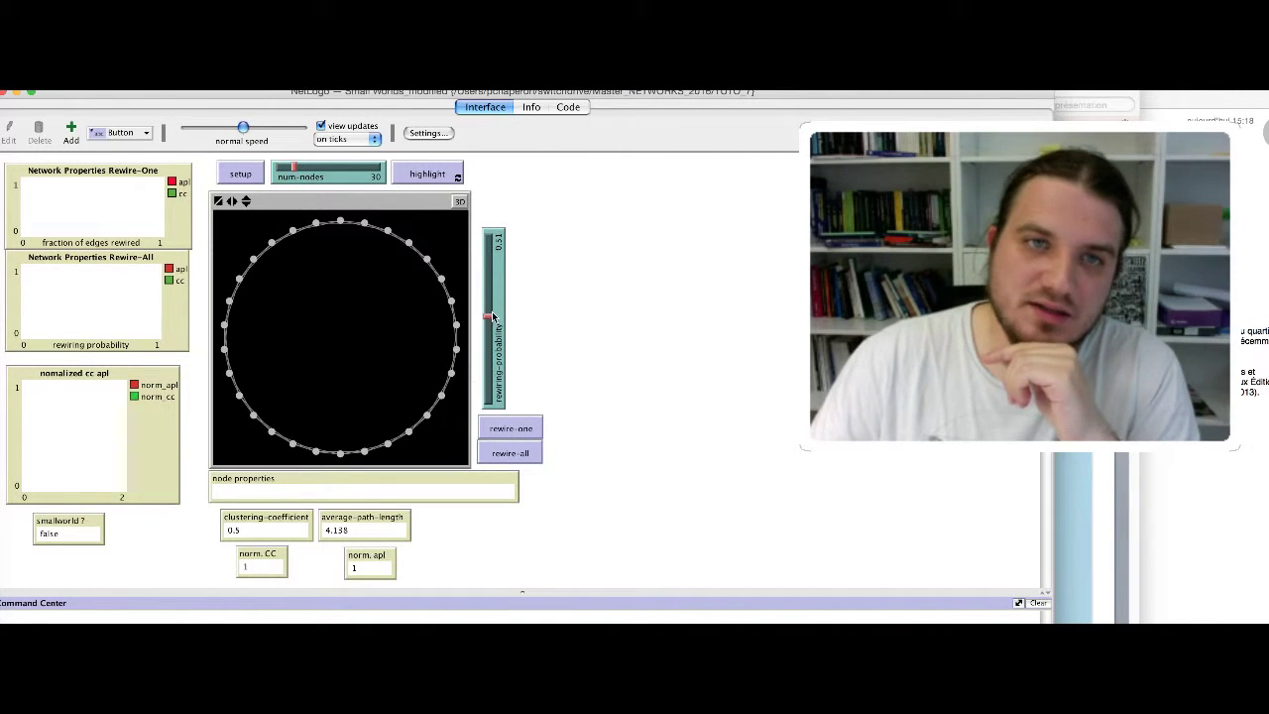
pyautogui.click(521, 453)
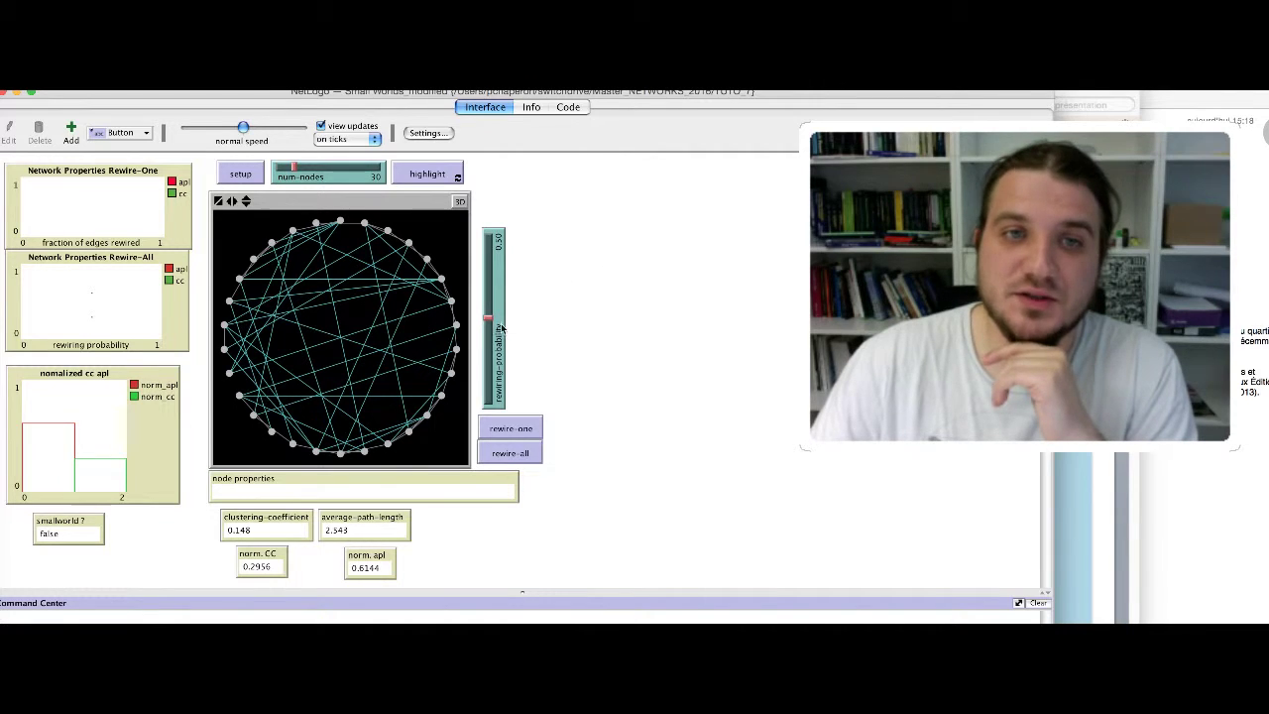
# - Raise rewiring probability to 0.78 and beyond, rewiring the whole network after each change
pyautogui.moveTo(487, 319); pyautogui.dragTo(486, 269)
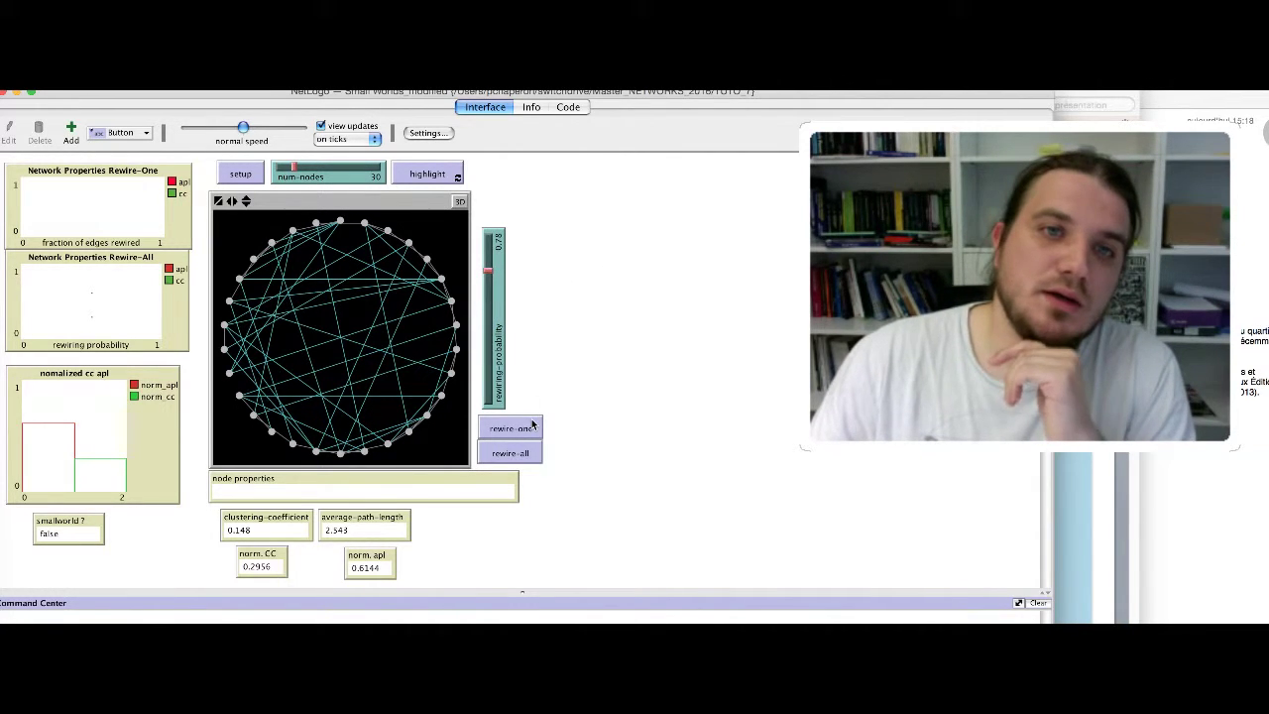
pyautogui.click(517, 456)
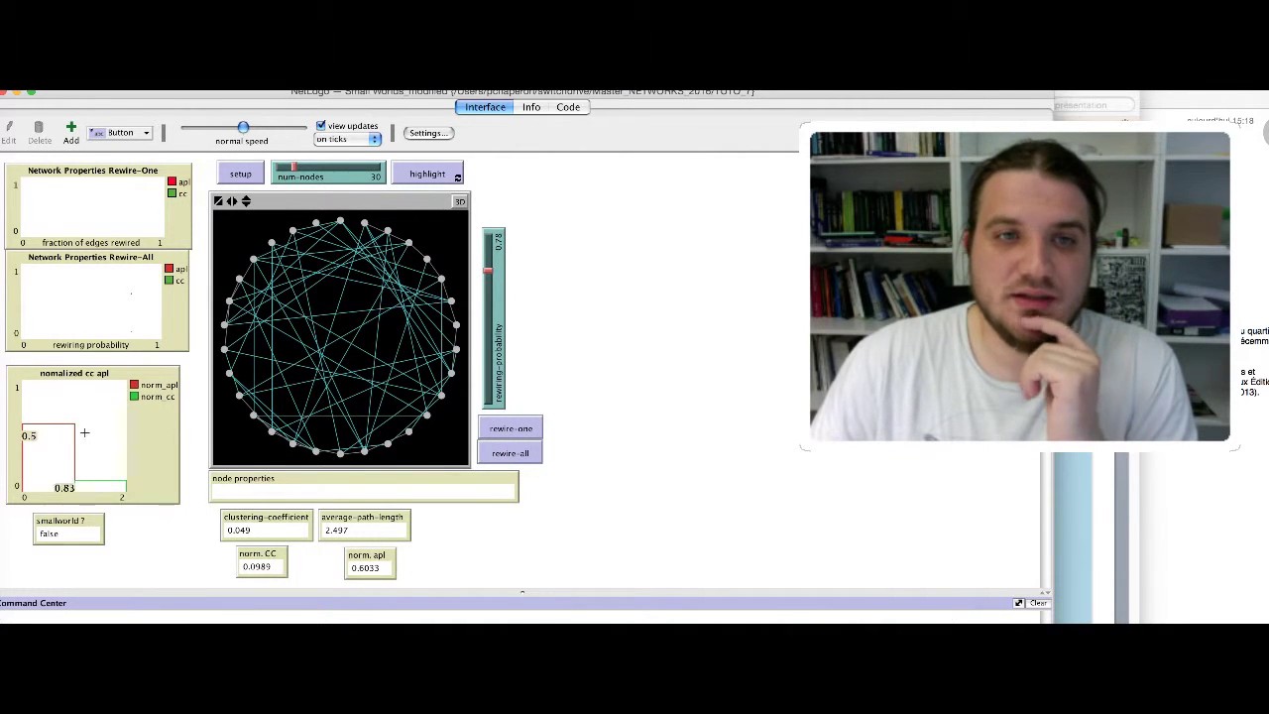
pyautogui.moveTo(489, 260); pyautogui.dragTo(489, 247)
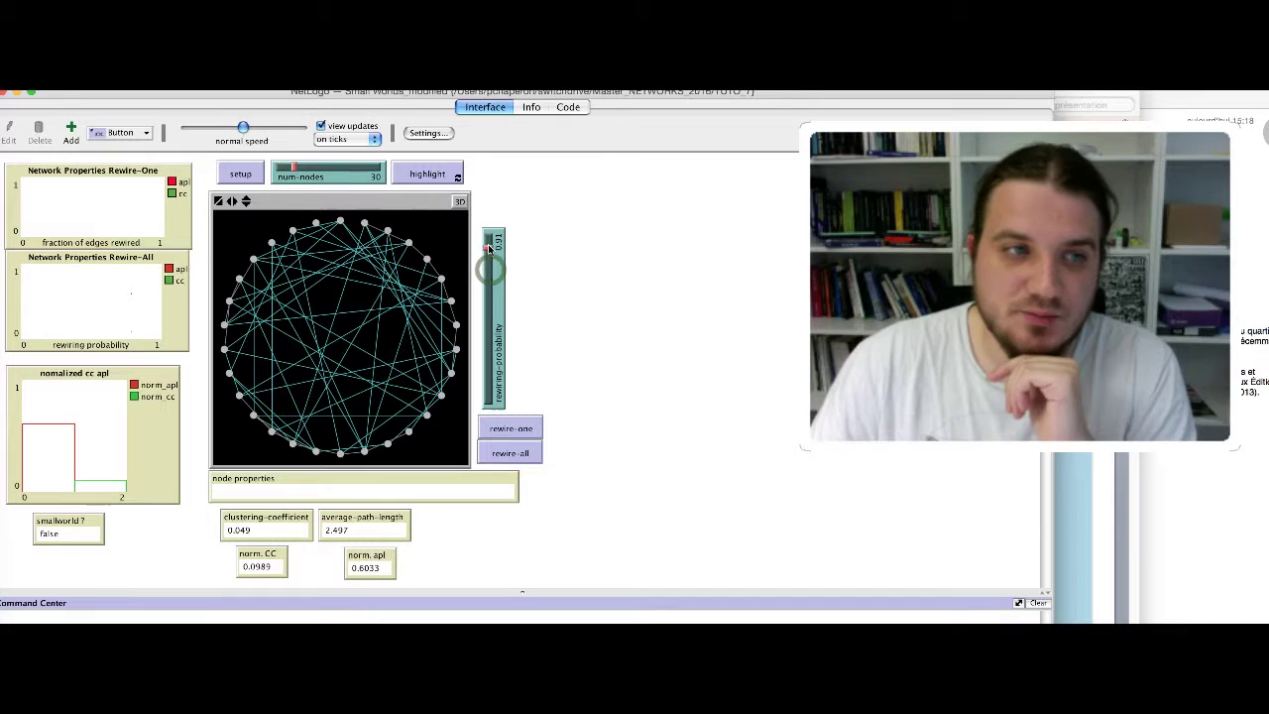
pyautogui.click(509, 454)
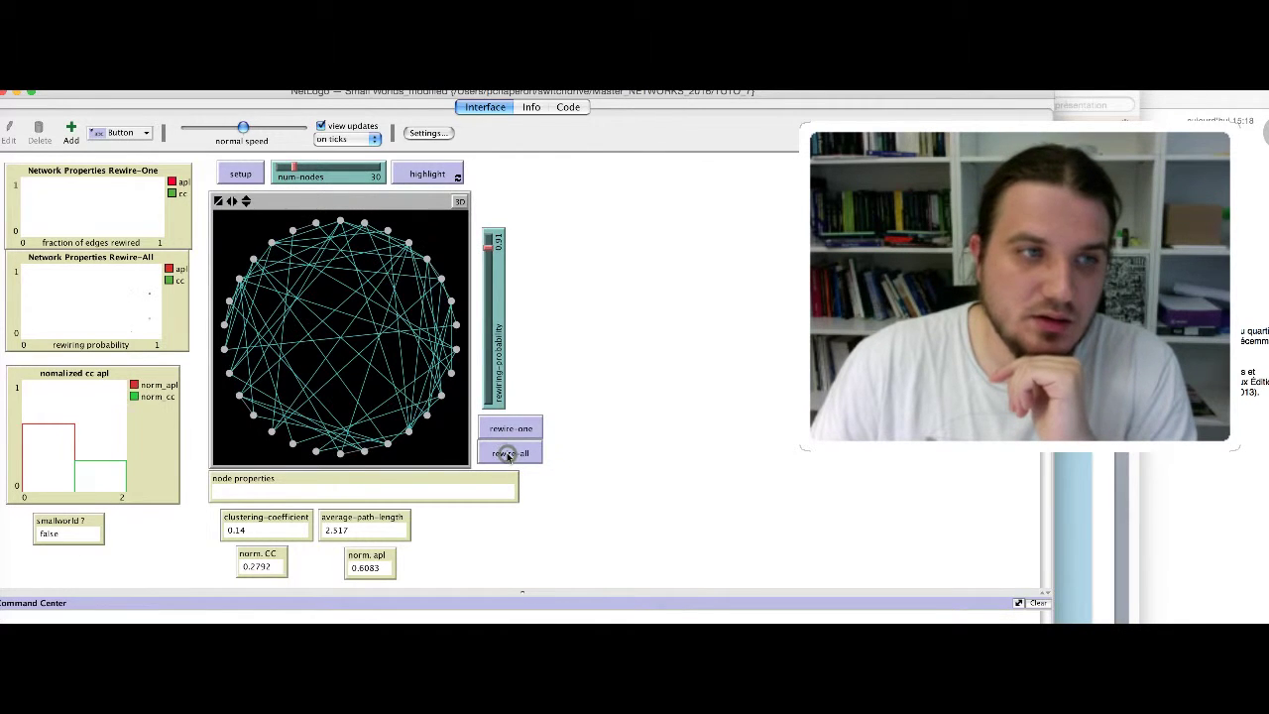
# - Rewire all links twelve more times, ending at clustering 0.026, path length 2.453, not small-world
pyautogui.click(524, 453)
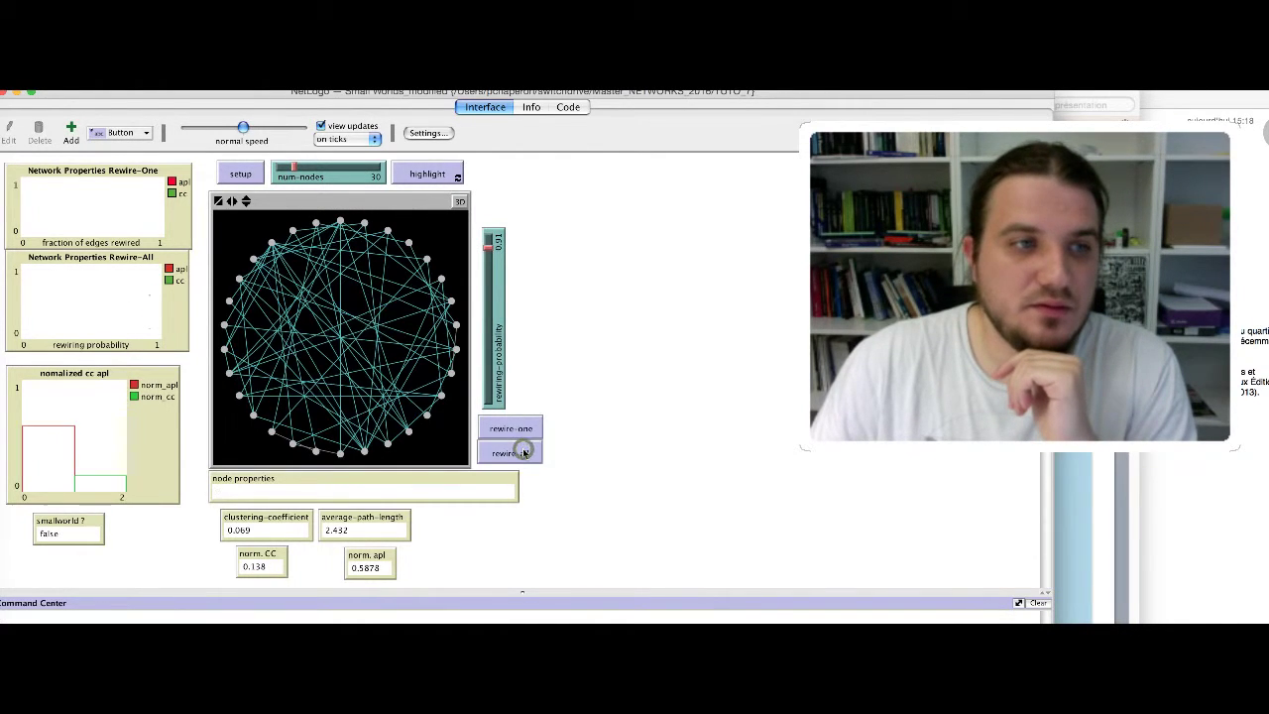
pyautogui.click(523, 453)
pyautogui.click(523, 453)
pyautogui.click(524, 453)
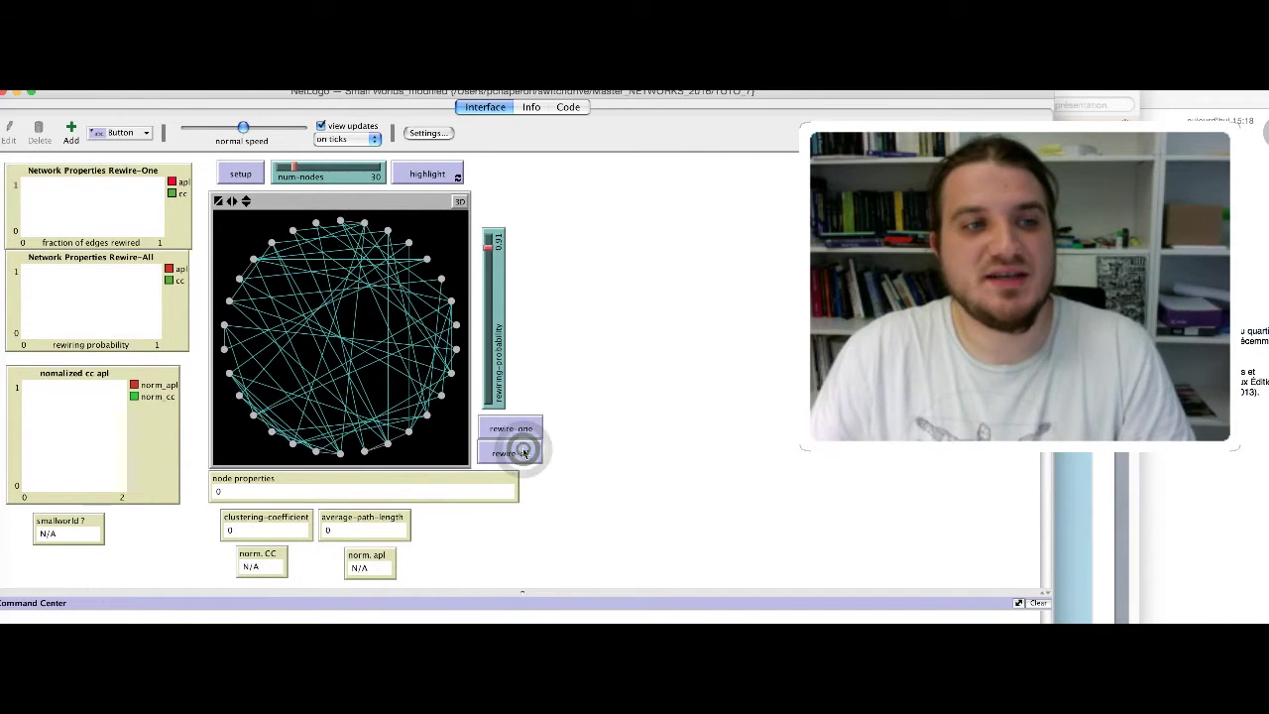
pyautogui.click(523, 453)
pyautogui.click(523, 453)
pyautogui.click(523, 453)
pyautogui.click(523, 453)
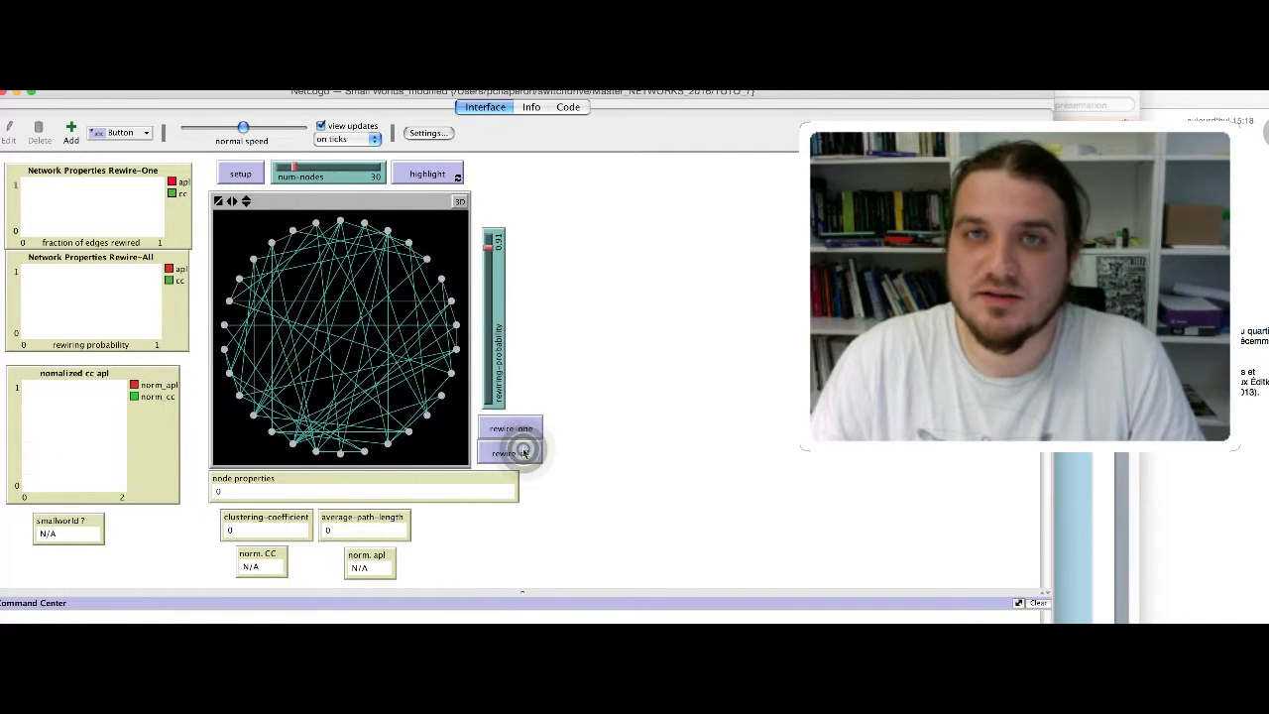
pyautogui.click(523, 453)
pyautogui.click(523, 453)
pyautogui.click(524, 453)
pyautogui.click(523, 453)
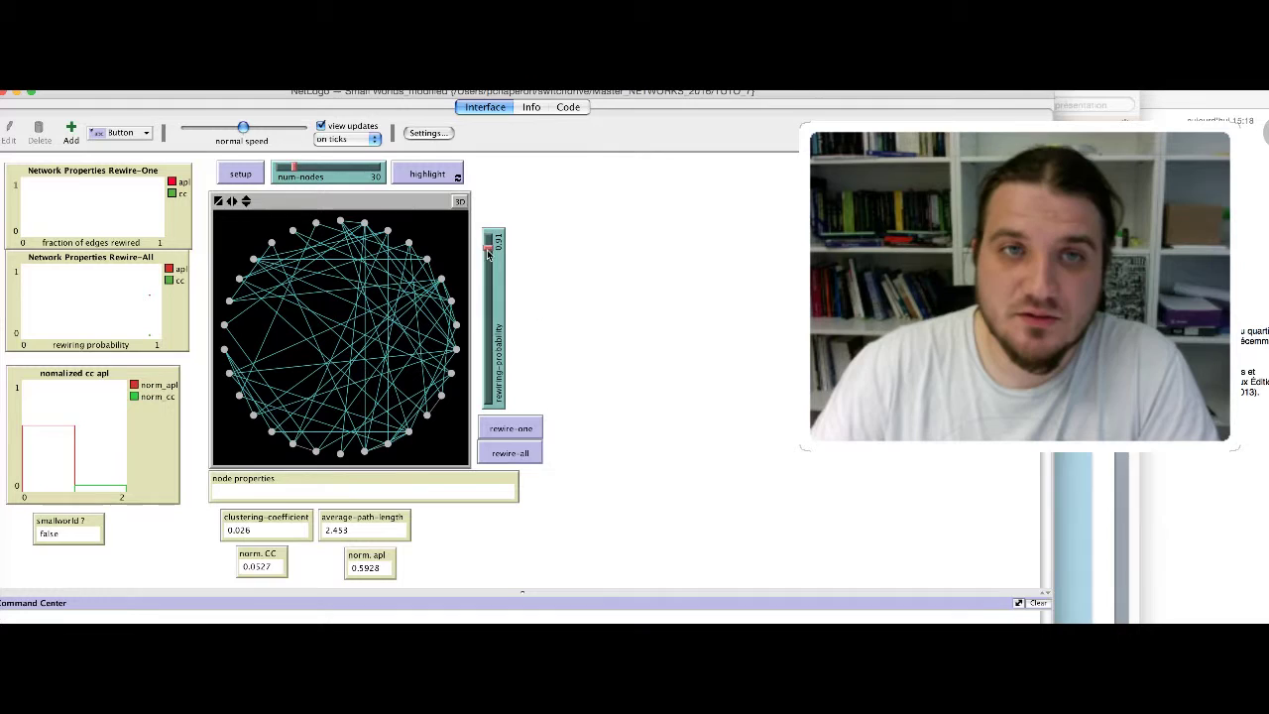
# - Lower the rewiring probability and rewire the 30-node network nine times
pyautogui.moveTo(489, 254); pyautogui.dragTo(489, 361)
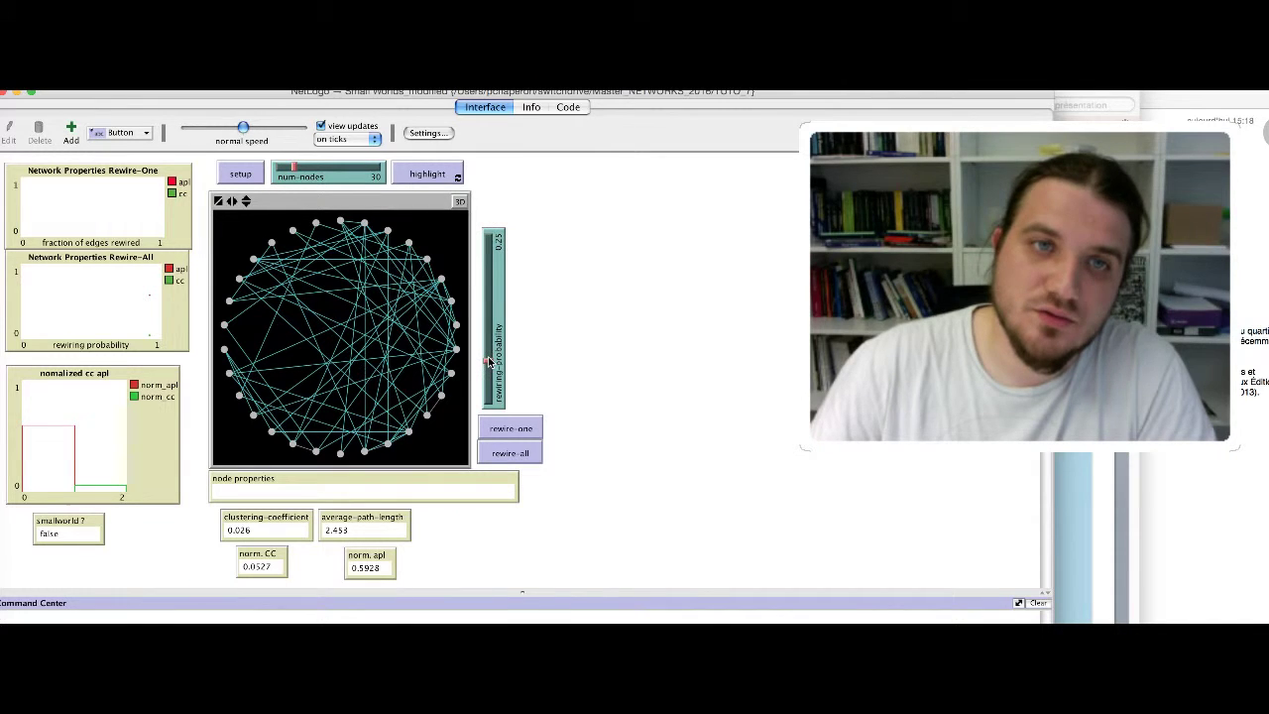
pyautogui.click(517, 457)
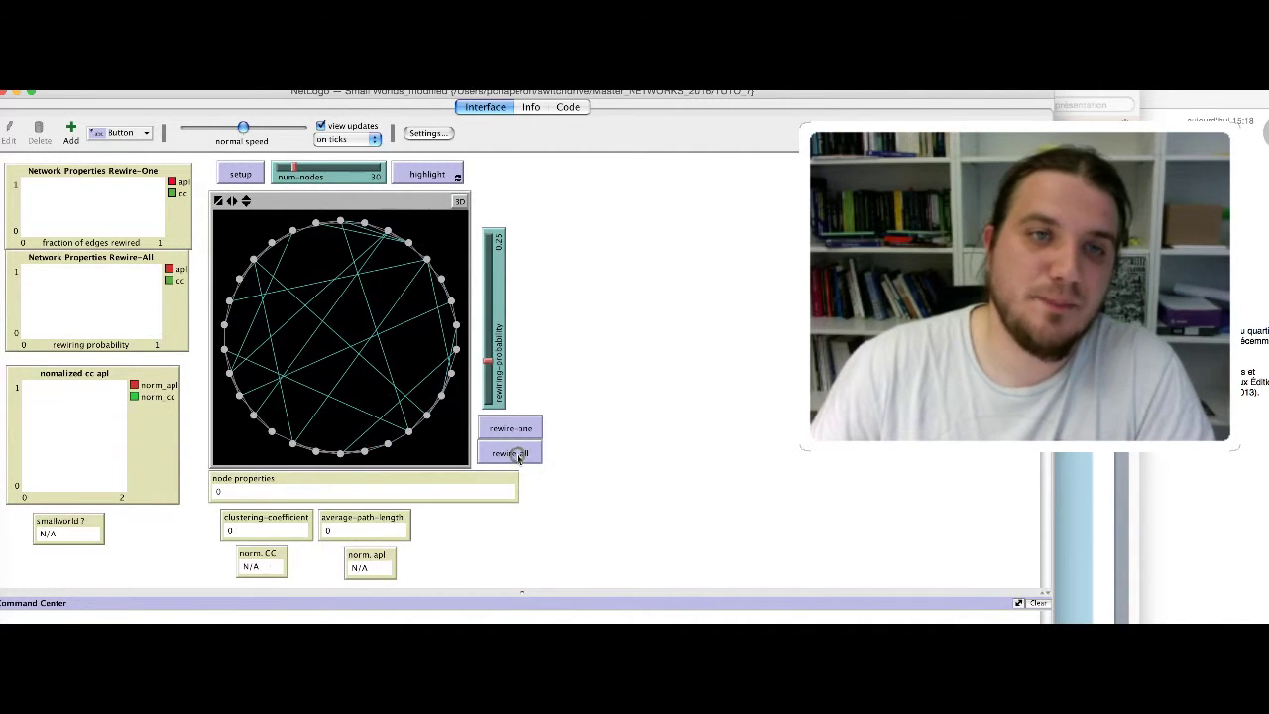
pyautogui.click(516, 454)
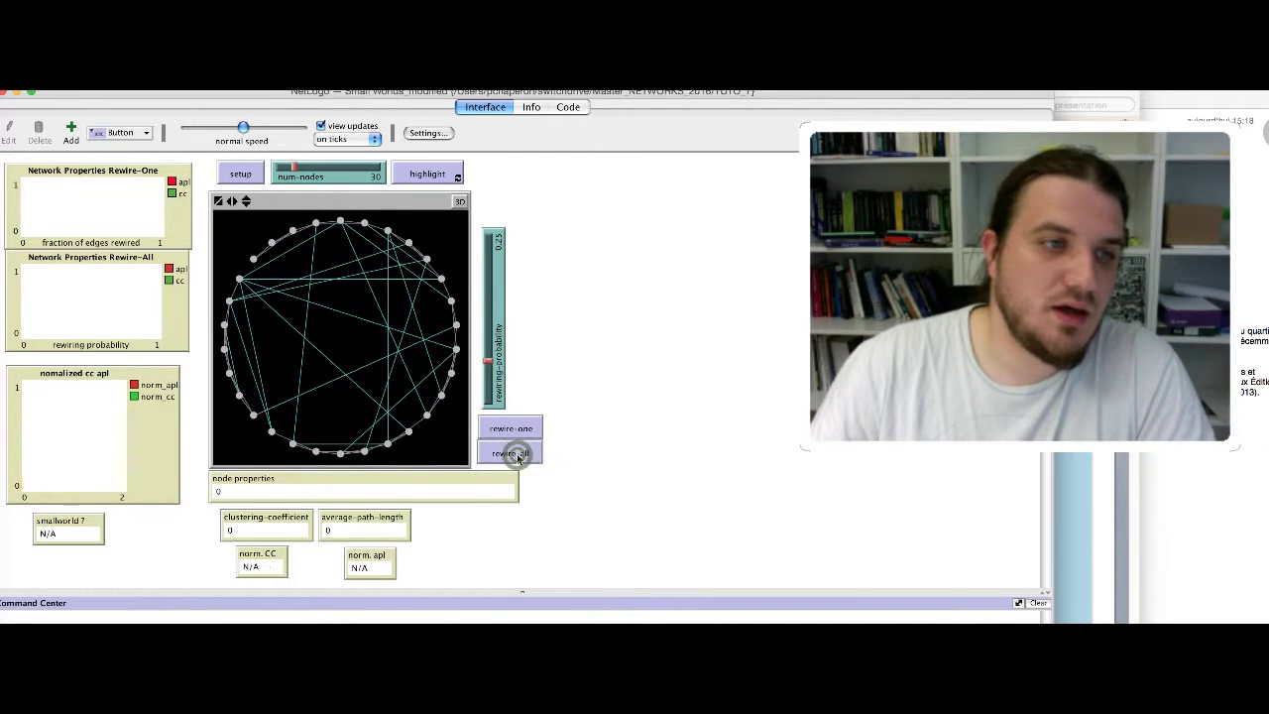
pyautogui.click(516, 454)
pyautogui.click(517, 454)
pyautogui.click(516, 454)
pyautogui.click(516, 454)
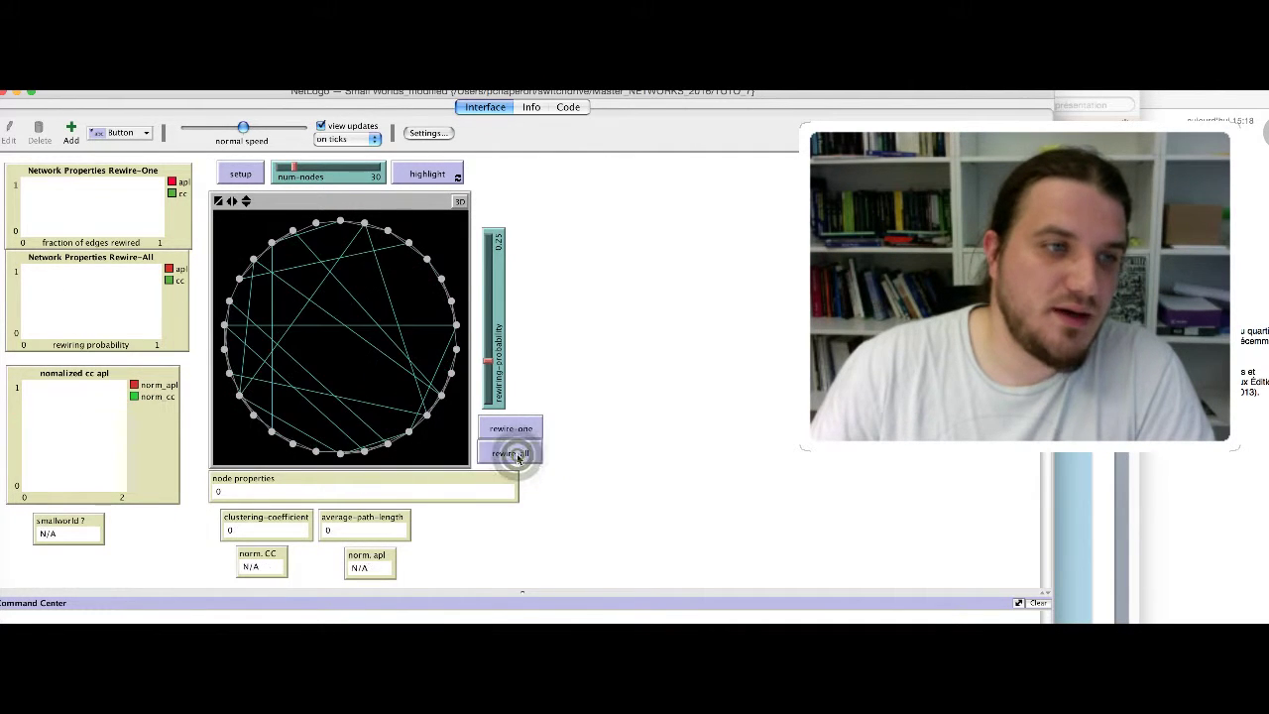
pyautogui.click(517, 454)
pyautogui.click(516, 454)
pyautogui.click(517, 454)
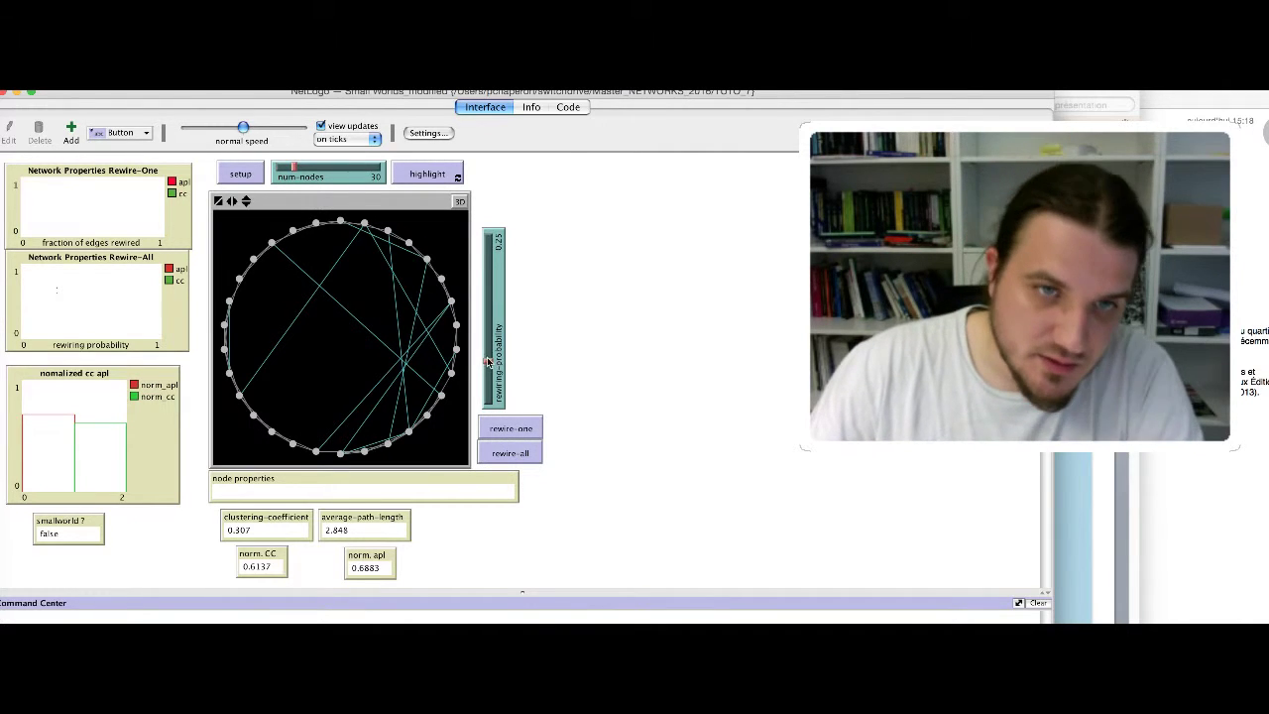
# - Set rewiring probability to 0.12 and rewire the network three times
pyautogui.moveTo(489, 369); pyautogui.dragTo(489, 384)
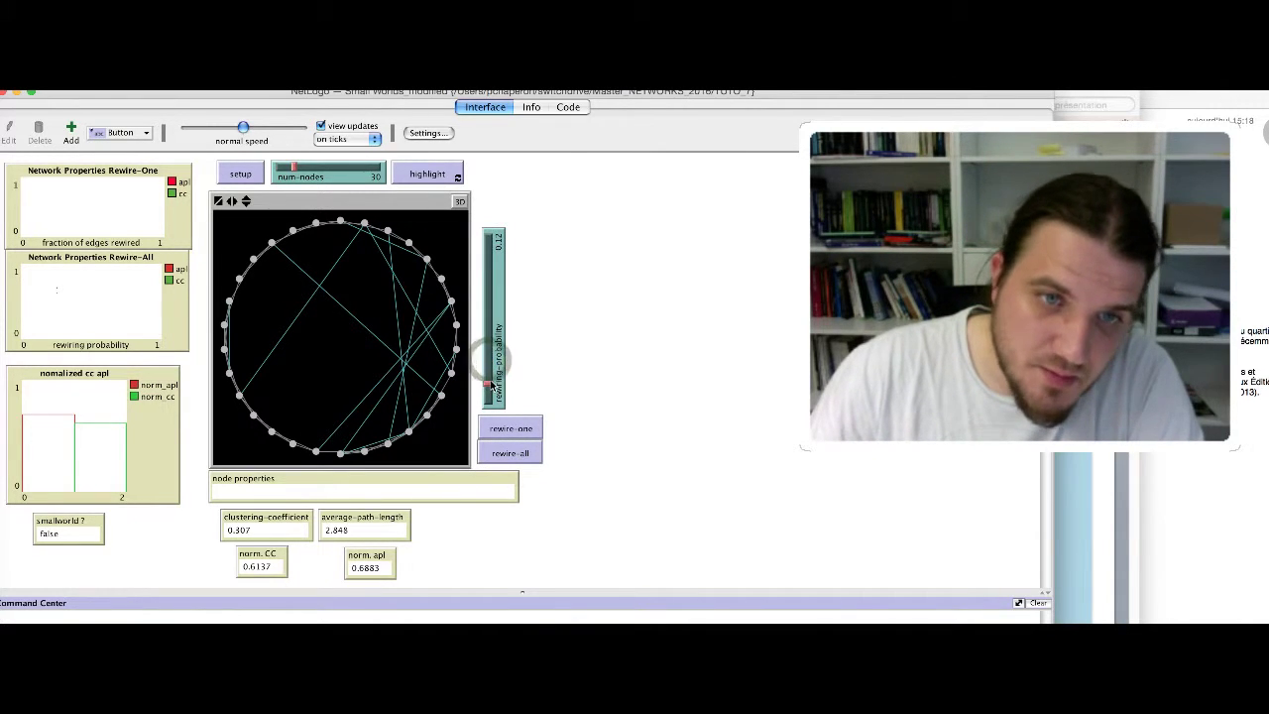
pyautogui.click(510, 453)
pyautogui.click(510, 453)
pyautogui.click(511, 453)
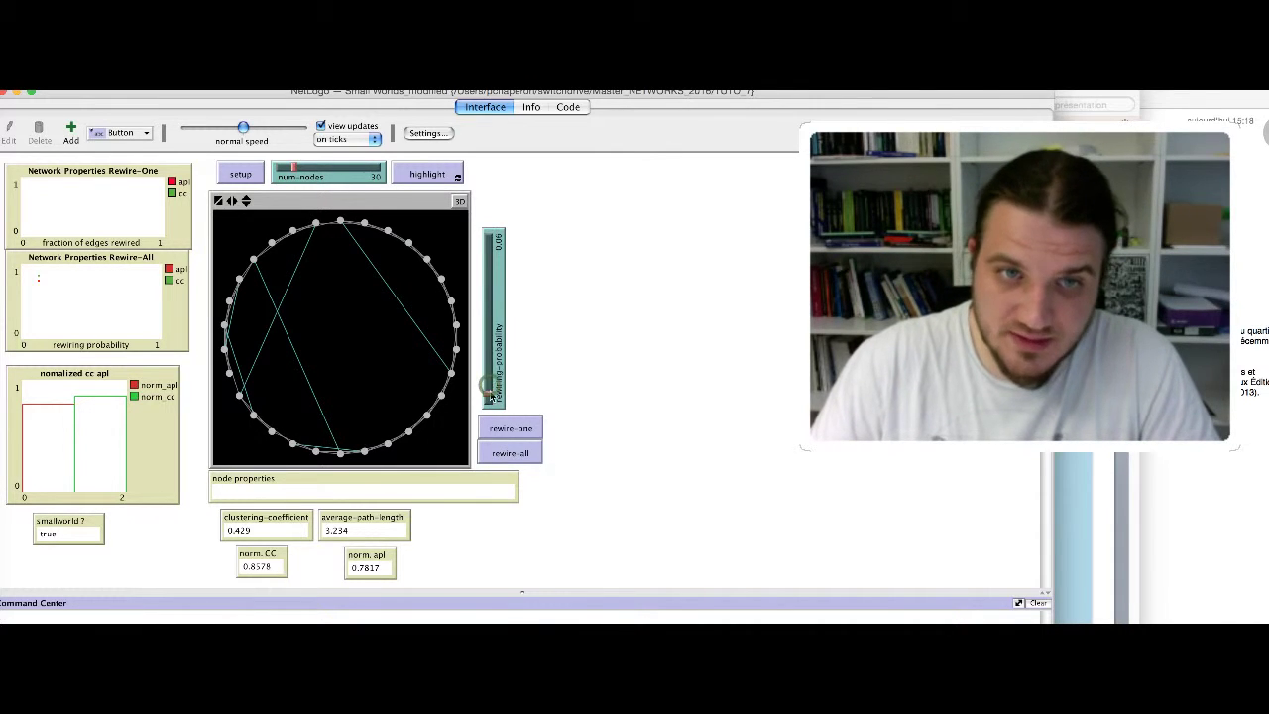
# - Set rewiring probability to 0.04 and rewire the network eleven times
pyautogui.moveTo(491, 397); pyautogui.dragTo(489, 399)
pyautogui.click(509, 453)
pyautogui.click(511, 453)
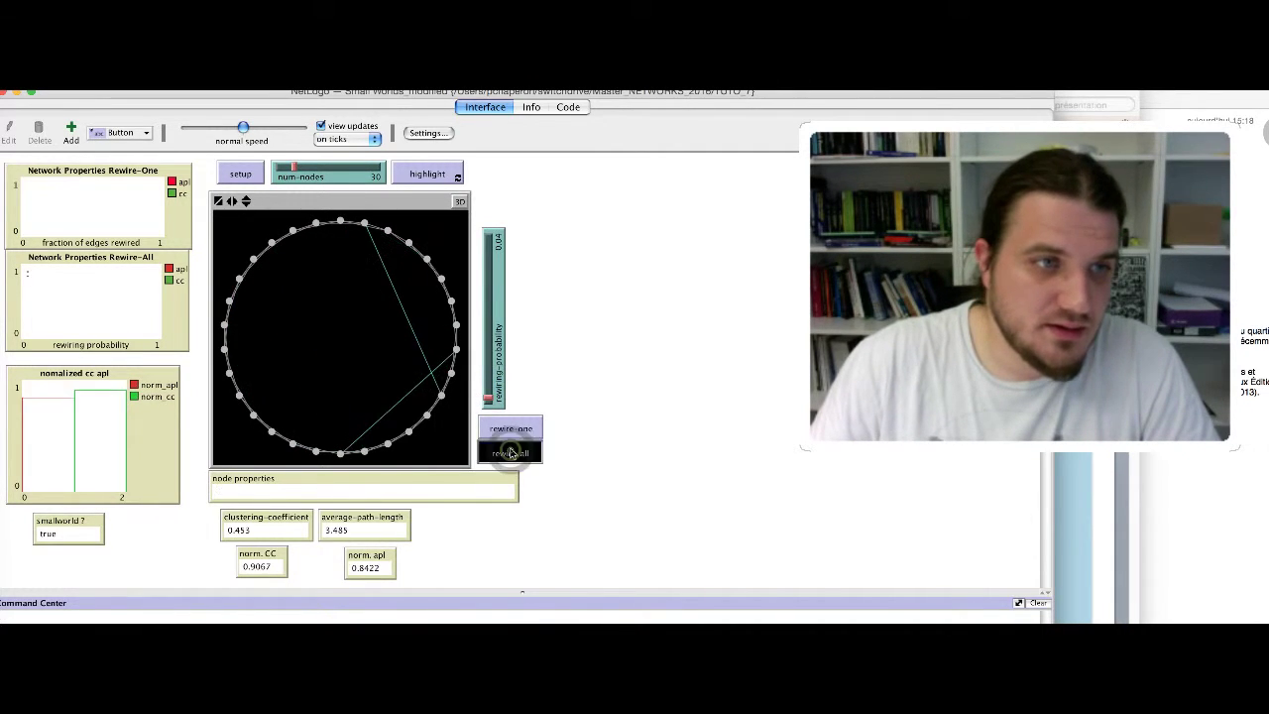
pyautogui.click(509, 453)
pyautogui.click(509, 453)
pyautogui.click(510, 453)
pyautogui.click(509, 453)
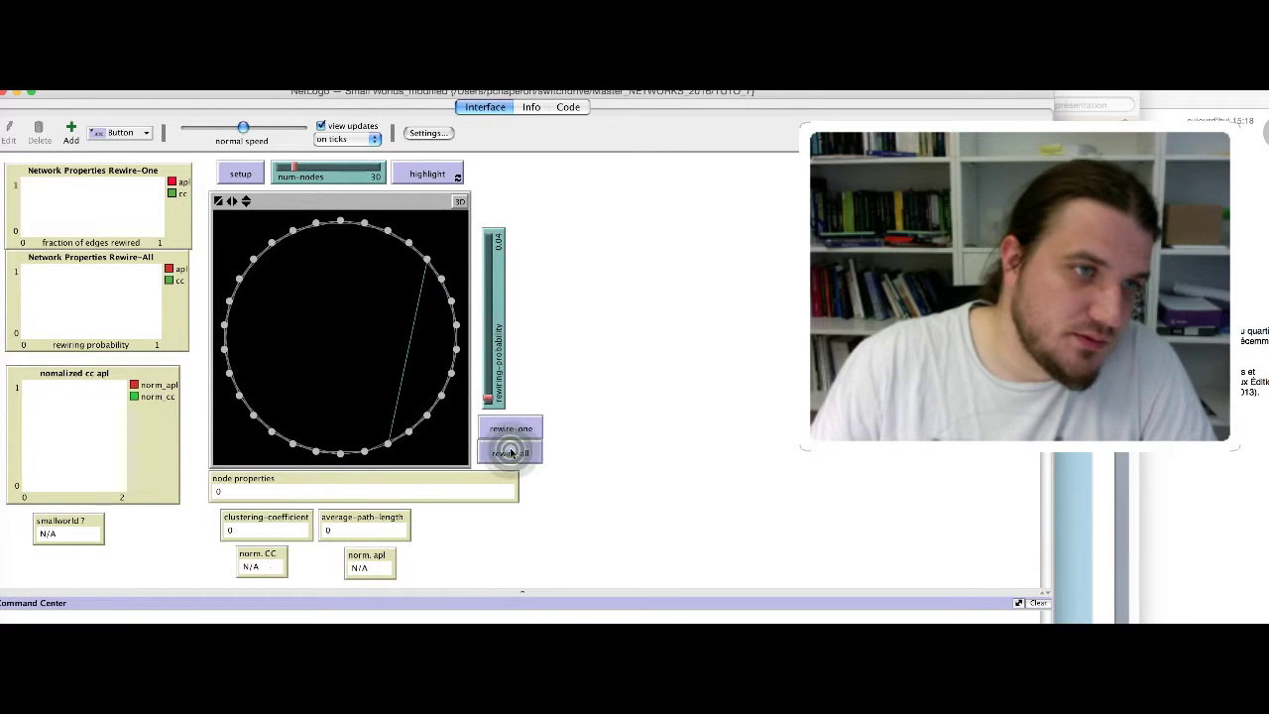
pyautogui.click(509, 453)
pyautogui.click(509, 453)
pyautogui.click(510, 453)
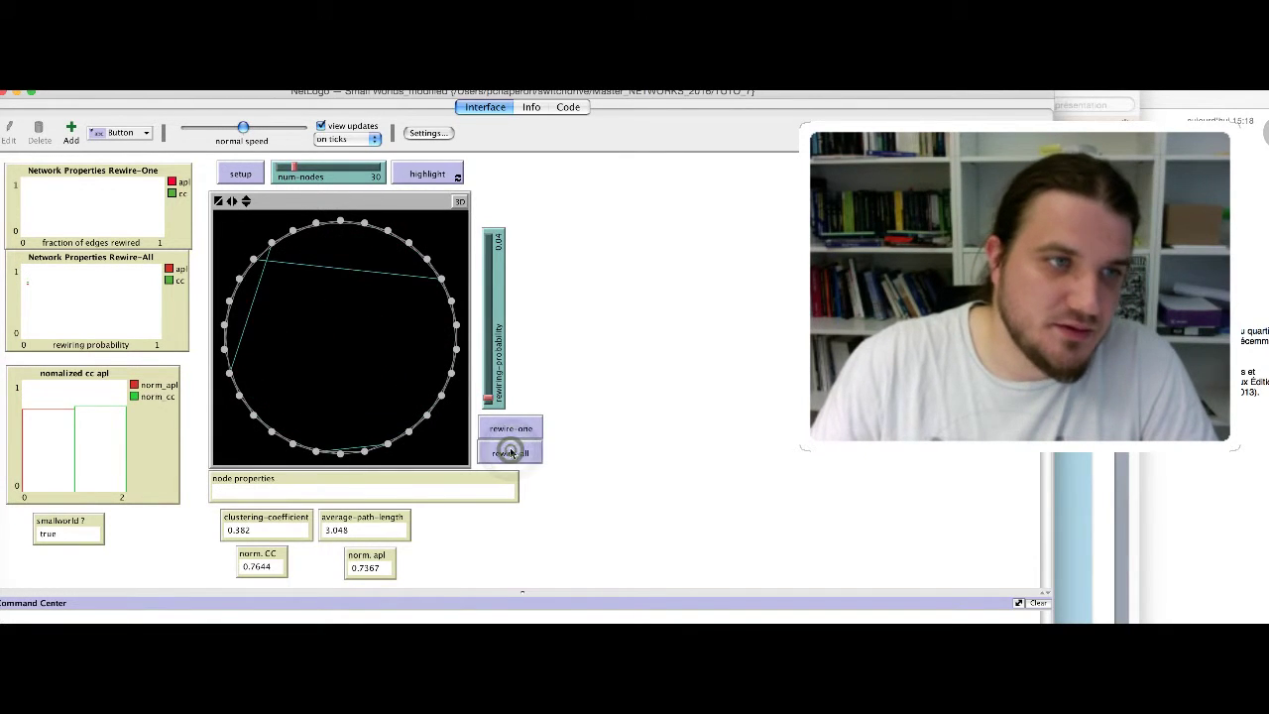
pyautogui.click(509, 453)
pyautogui.click(510, 453)
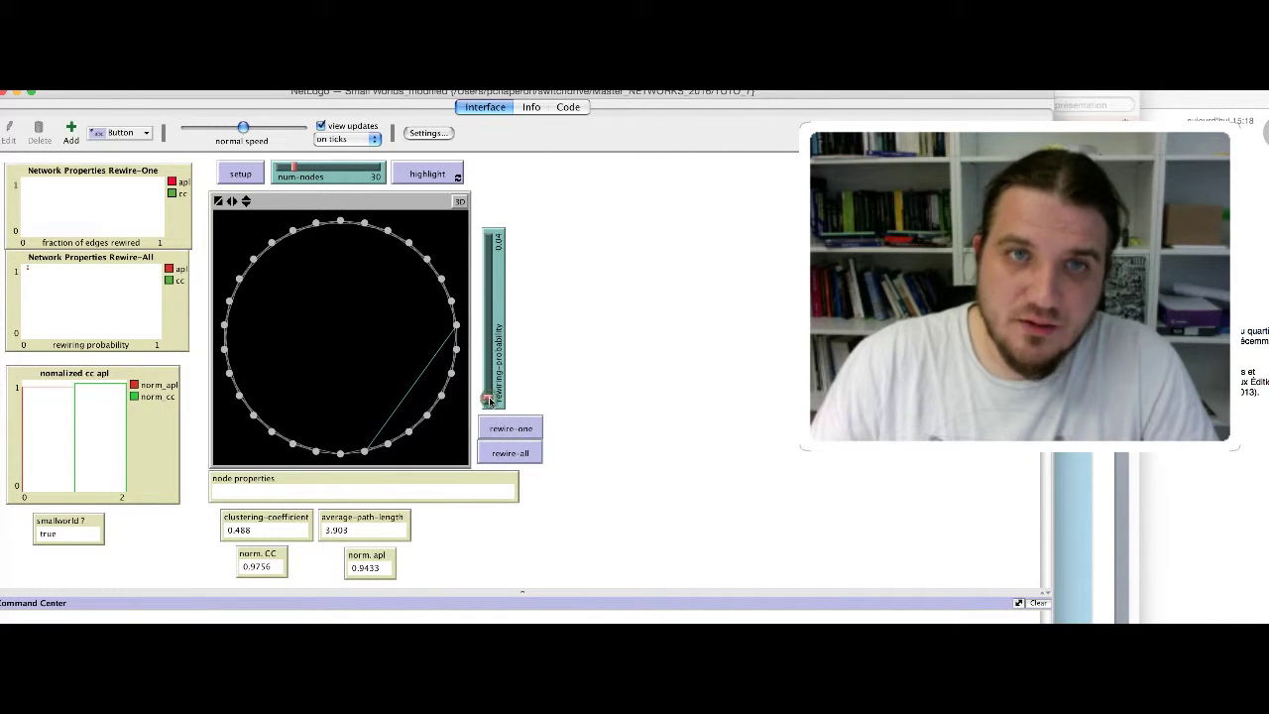
# - Try rewiring at probability 0.01, then at 0.03
pyautogui.moveTo(489, 399); pyautogui.dragTo(488, 405)
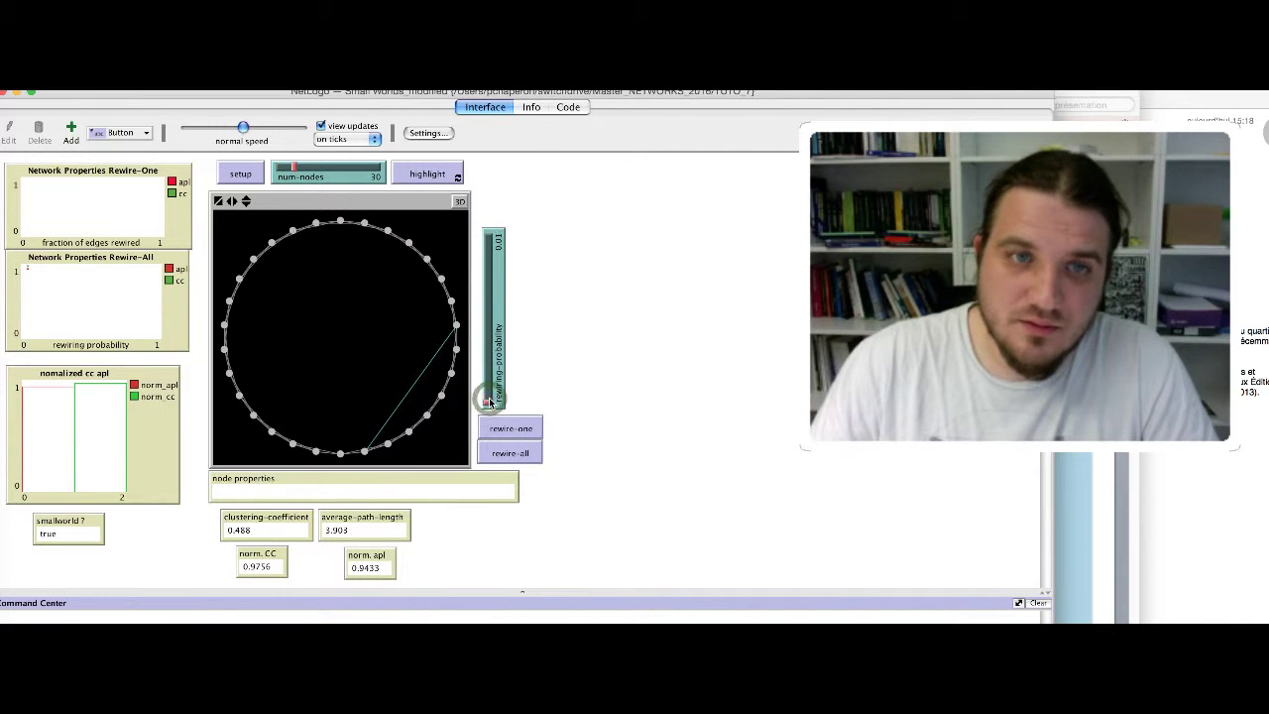
pyautogui.click(510, 453)
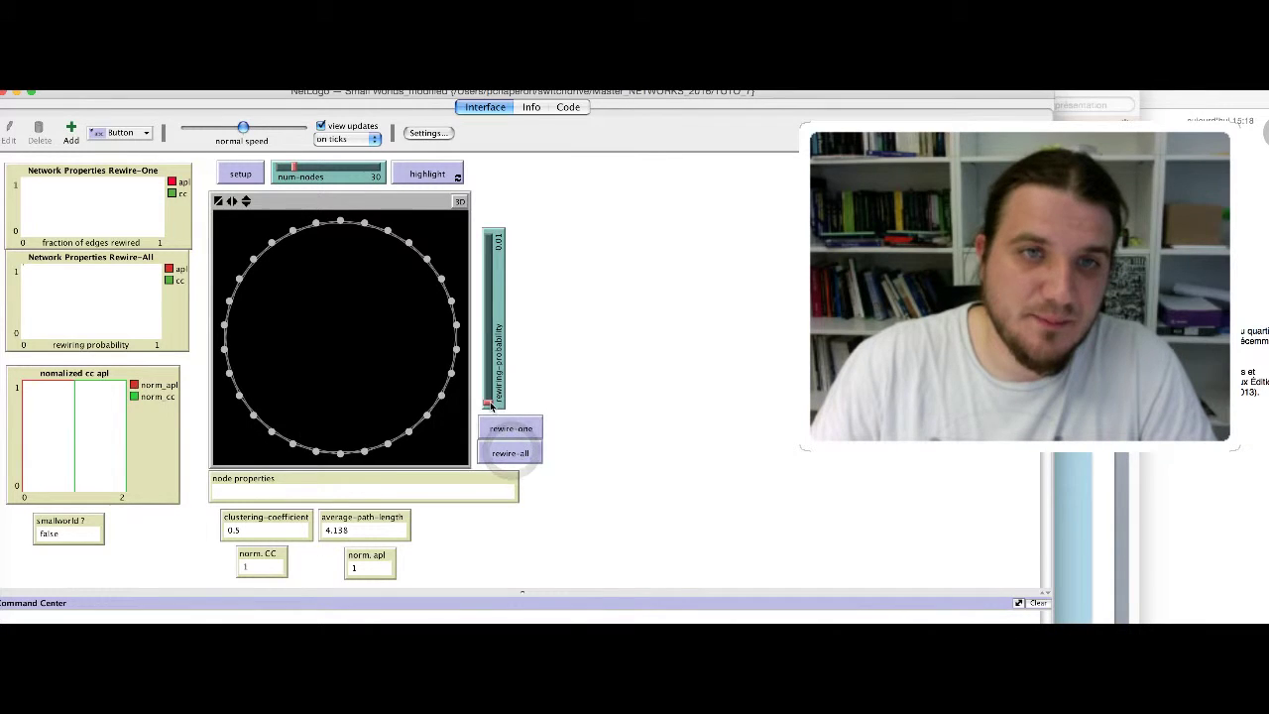
pyautogui.moveTo(490, 402); pyautogui.dragTo(490, 397)
pyautogui.click(510, 453)
pyautogui.click(510, 453)
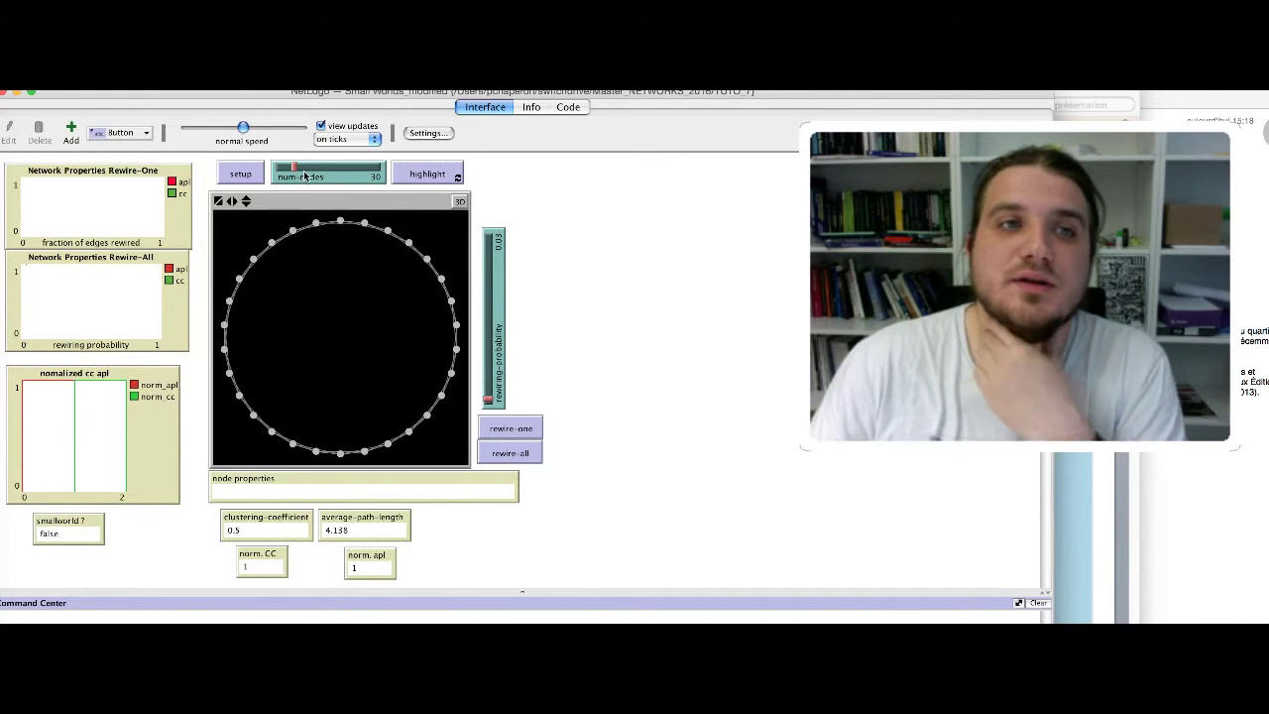
# - Nudge probability up and rewire until small-world reads true (clustering 0.412, path 3.251)
pyautogui.click(490, 396)
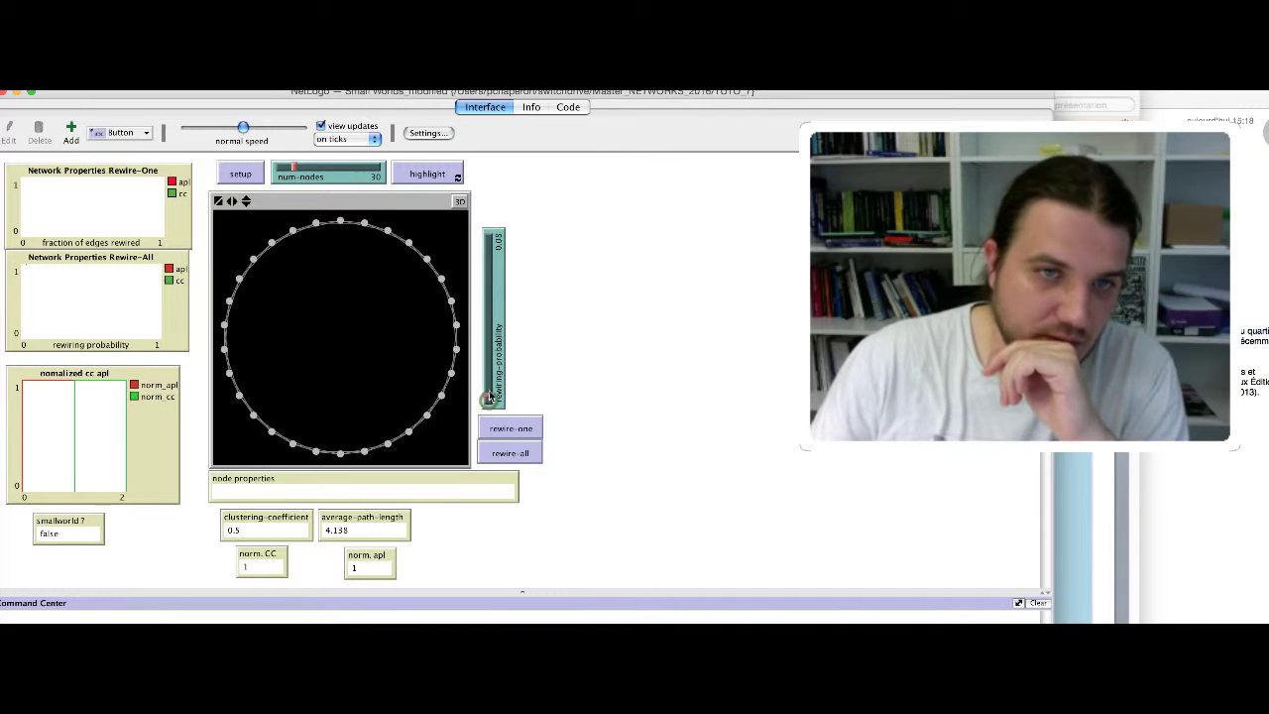
pyautogui.click(507, 454)
pyautogui.click(507, 454)
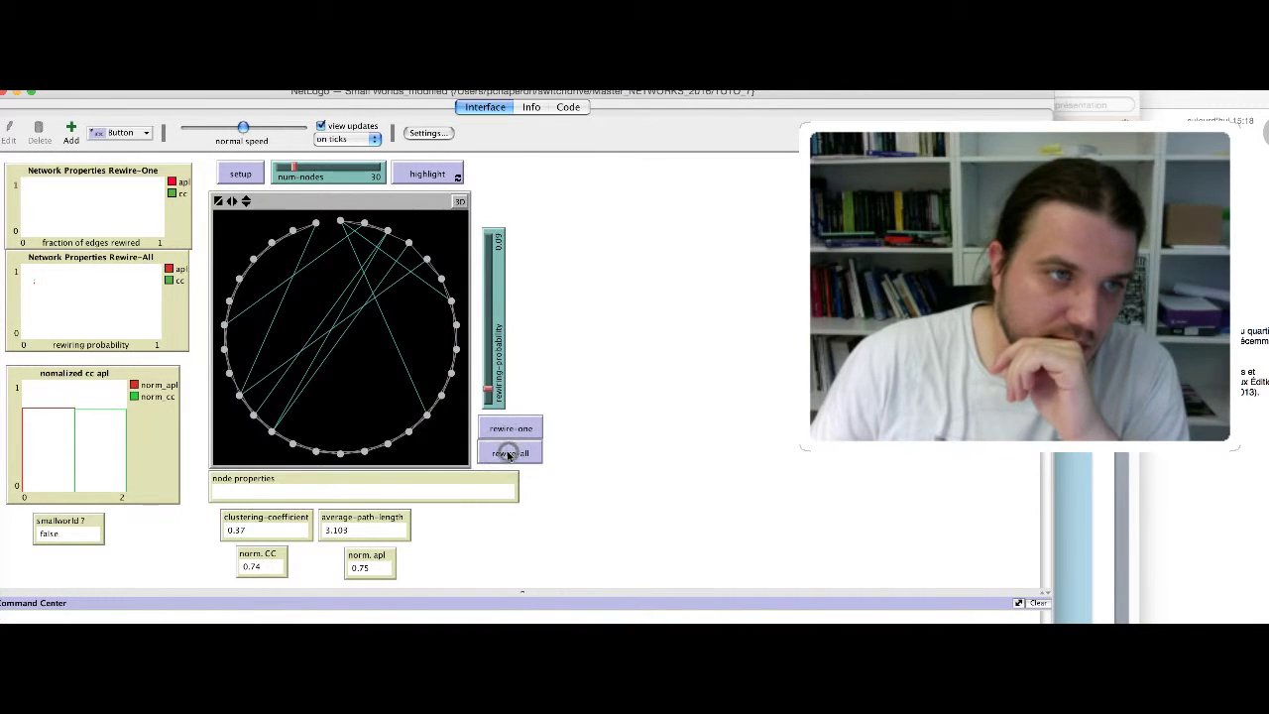
pyautogui.click(508, 454)
pyautogui.click(507, 454)
pyautogui.click(508, 454)
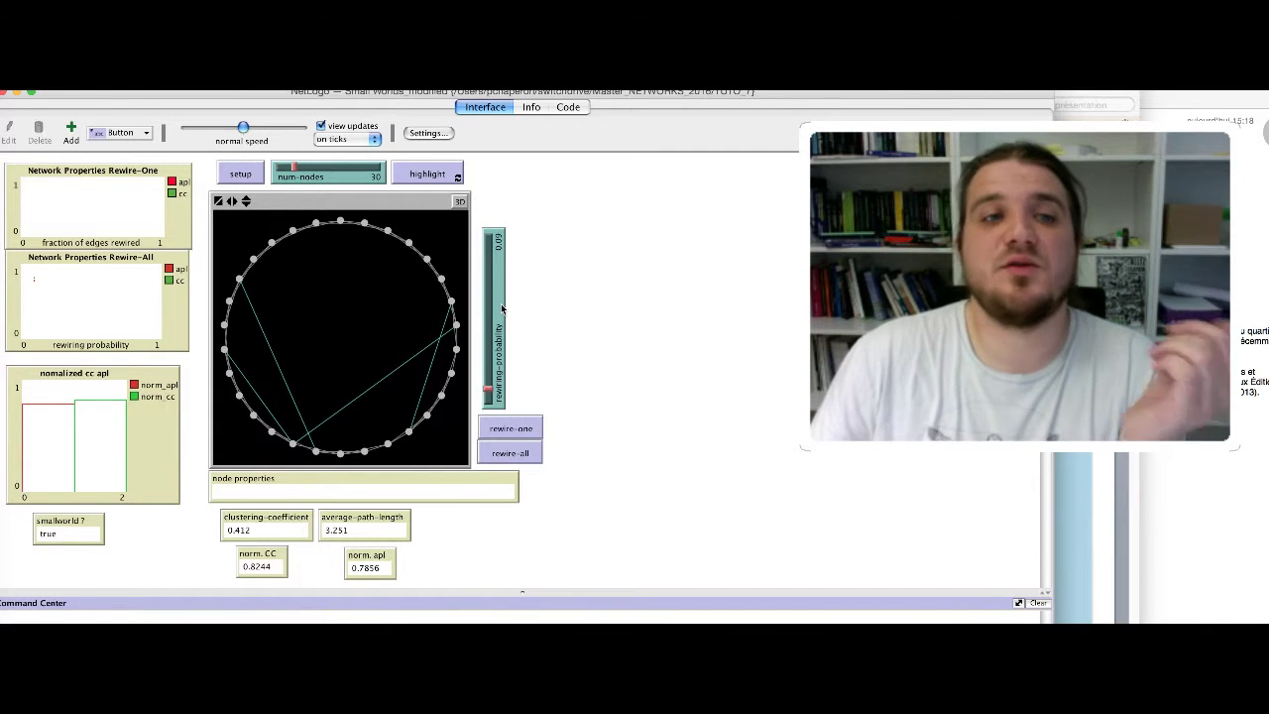
# - Rebuild the ring with 113 nodes and rewire it at probability about 0.4
pyautogui.moveTo(304, 171); pyautogui.dragTo(358, 174)
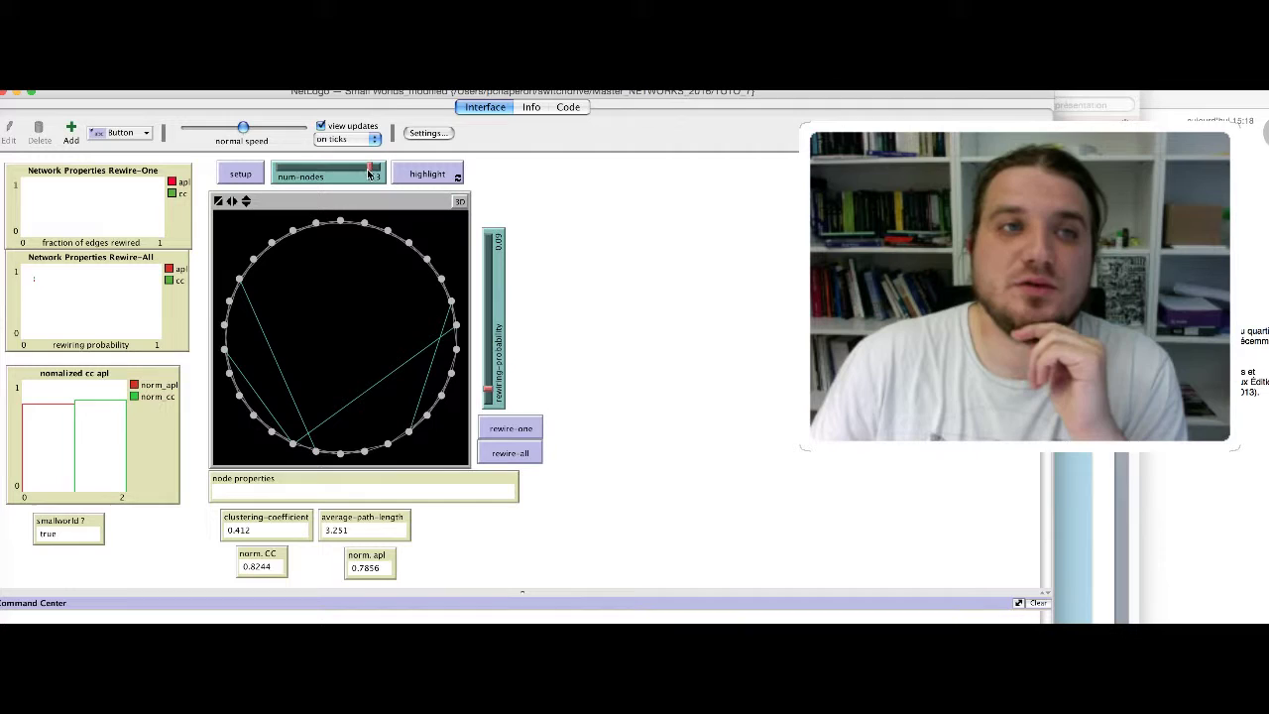
pyautogui.click(241, 173)
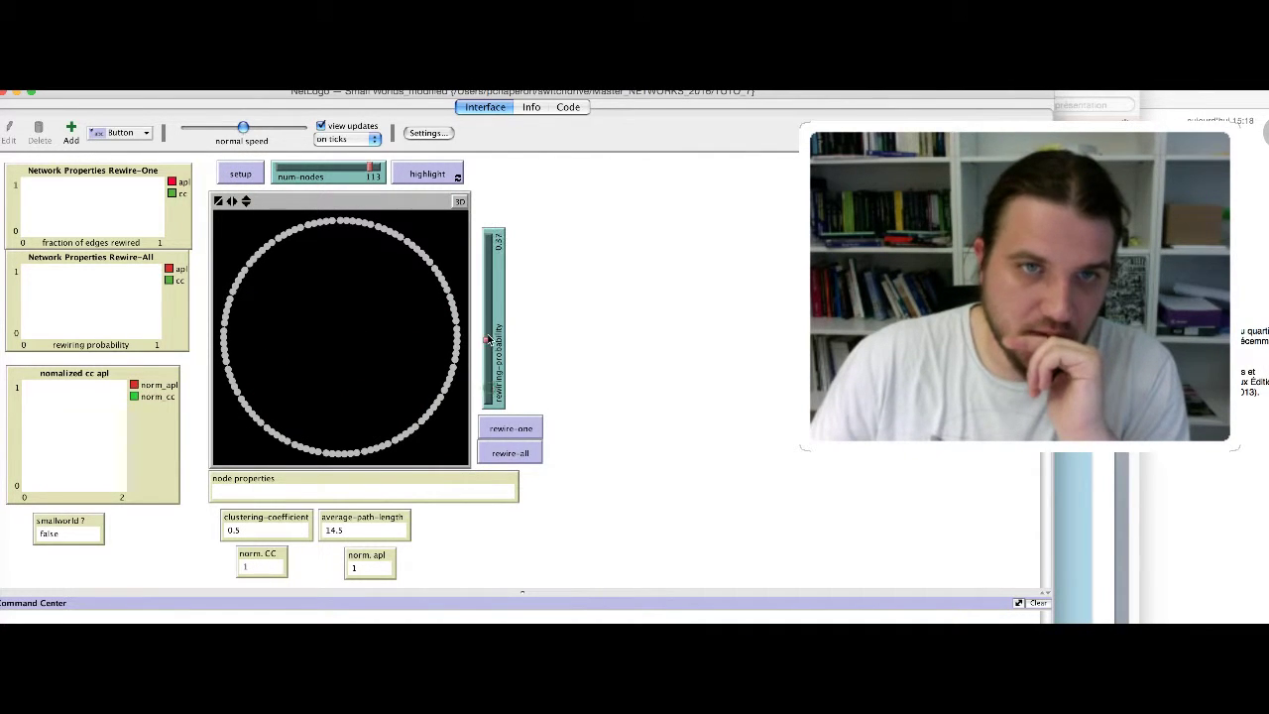
pyautogui.moveTo(488, 339)
pyautogui.mouseDown()
pyautogui.moveTo(493, 388)
pyautogui.moveTo(488, 335)
pyautogui.mouseUp()
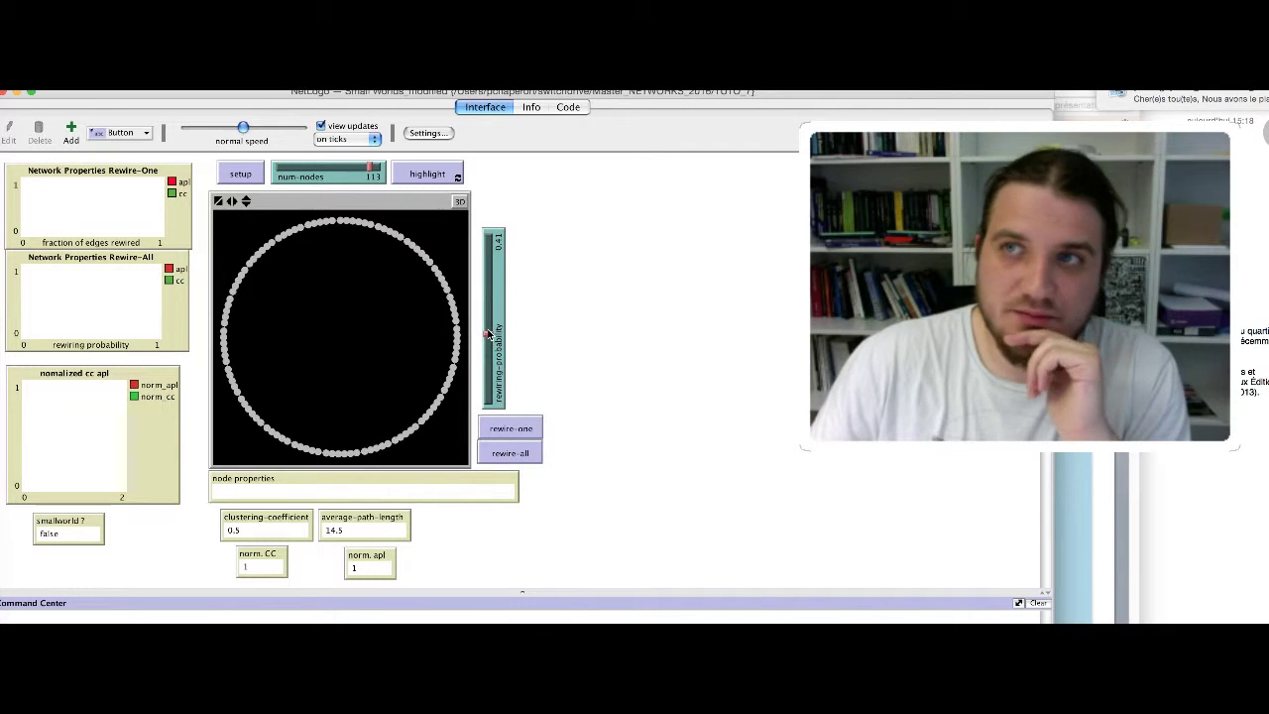
pyautogui.click(516, 454)
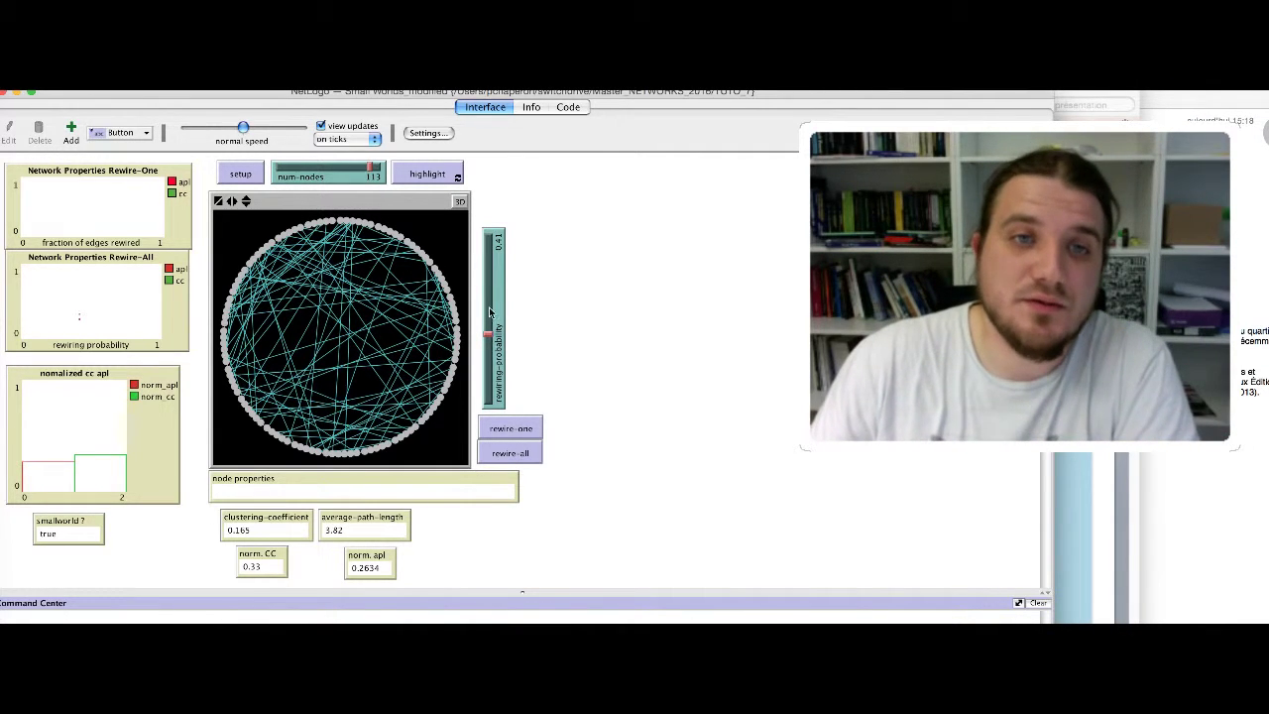
# - Rewire four more times, ending small-world true with clustering 0.137, path length 3.912
pyautogui.click(511, 451)
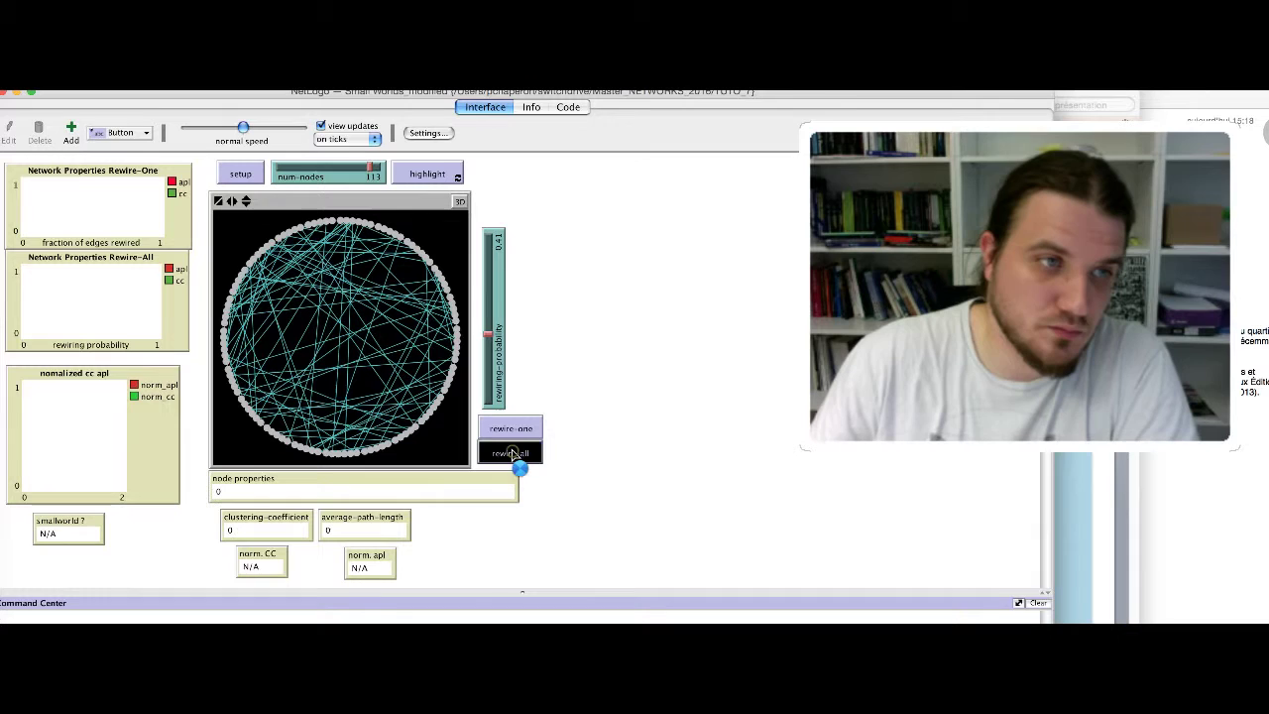
pyautogui.click(511, 452)
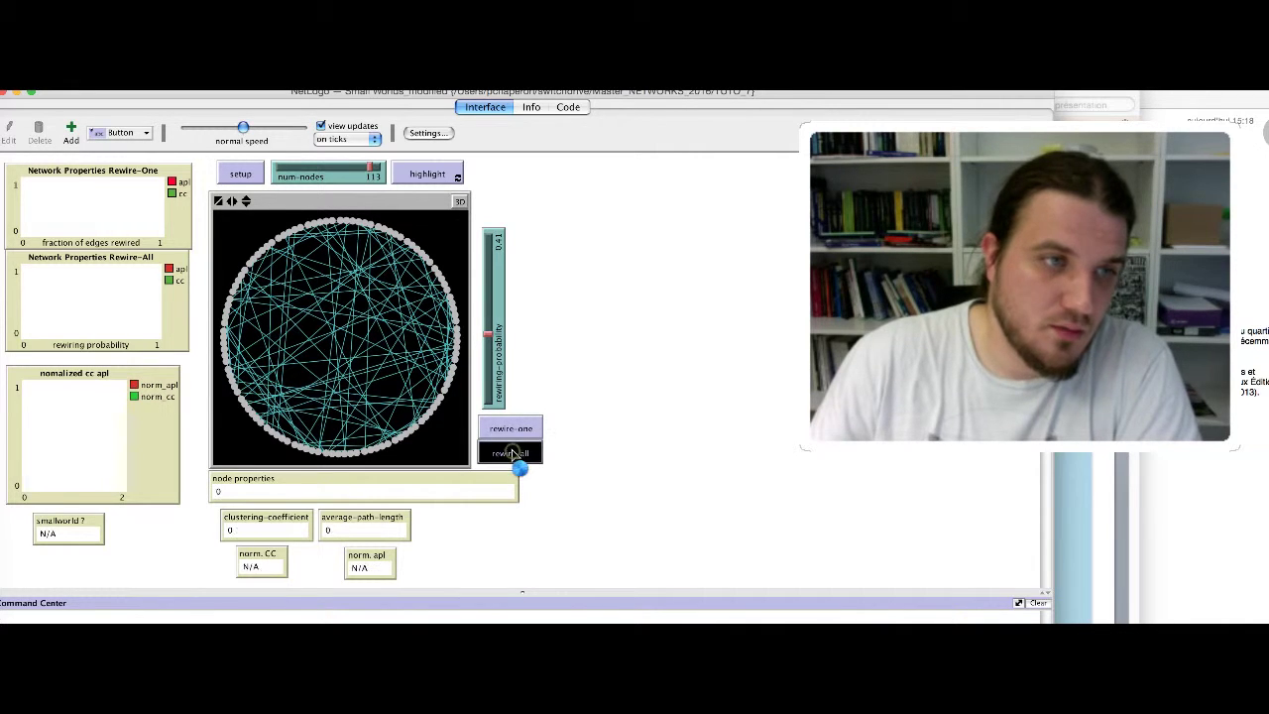
pyautogui.click(511, 452)
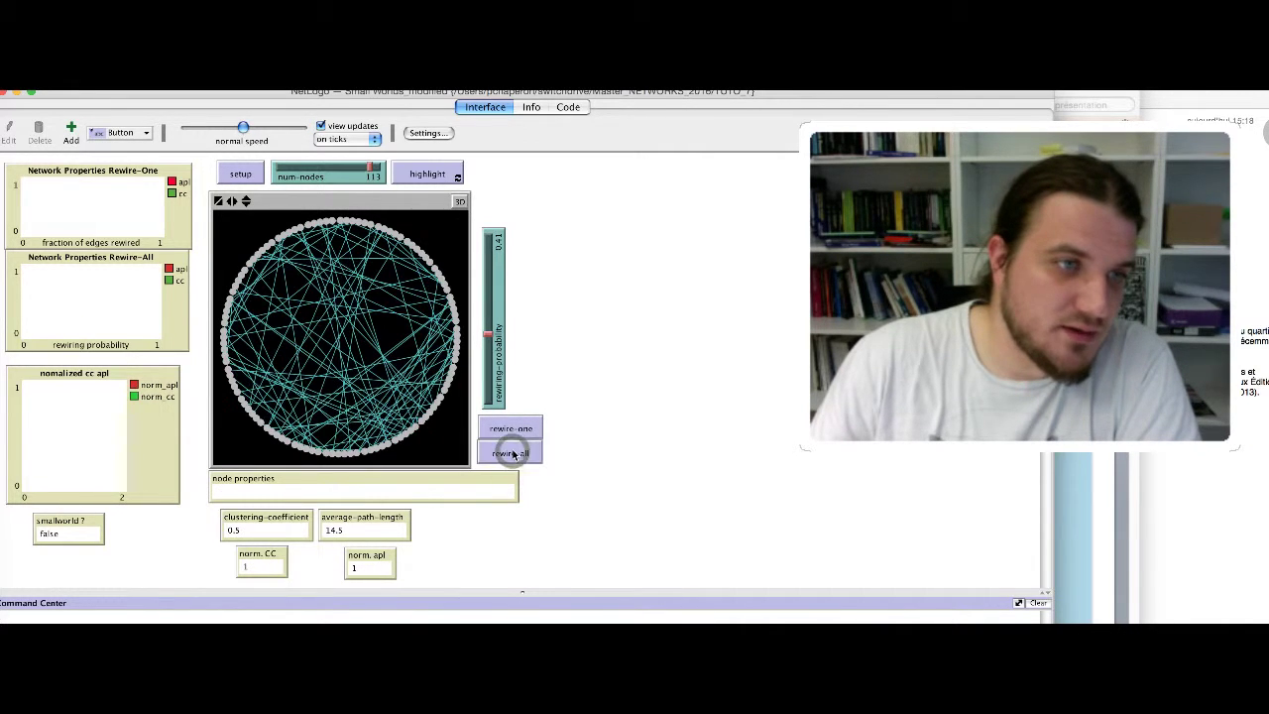
pyautogui.click(511, 452)
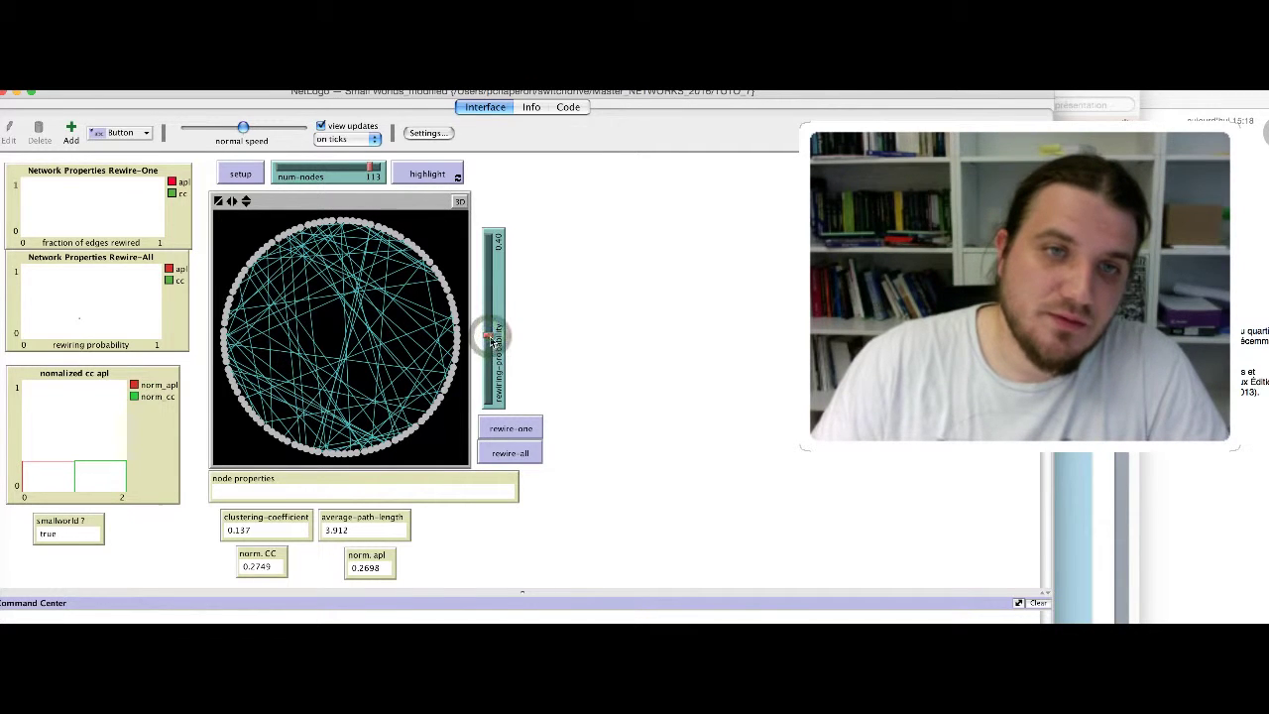
# - Set rewiring probability to 0.29 and rewire twice, giving clustering 0.237, path length 4.218
pyautogui.moveTo(492, 343); pyautogui.dragTo(492, 354)
pyautogui.click(510, 454)
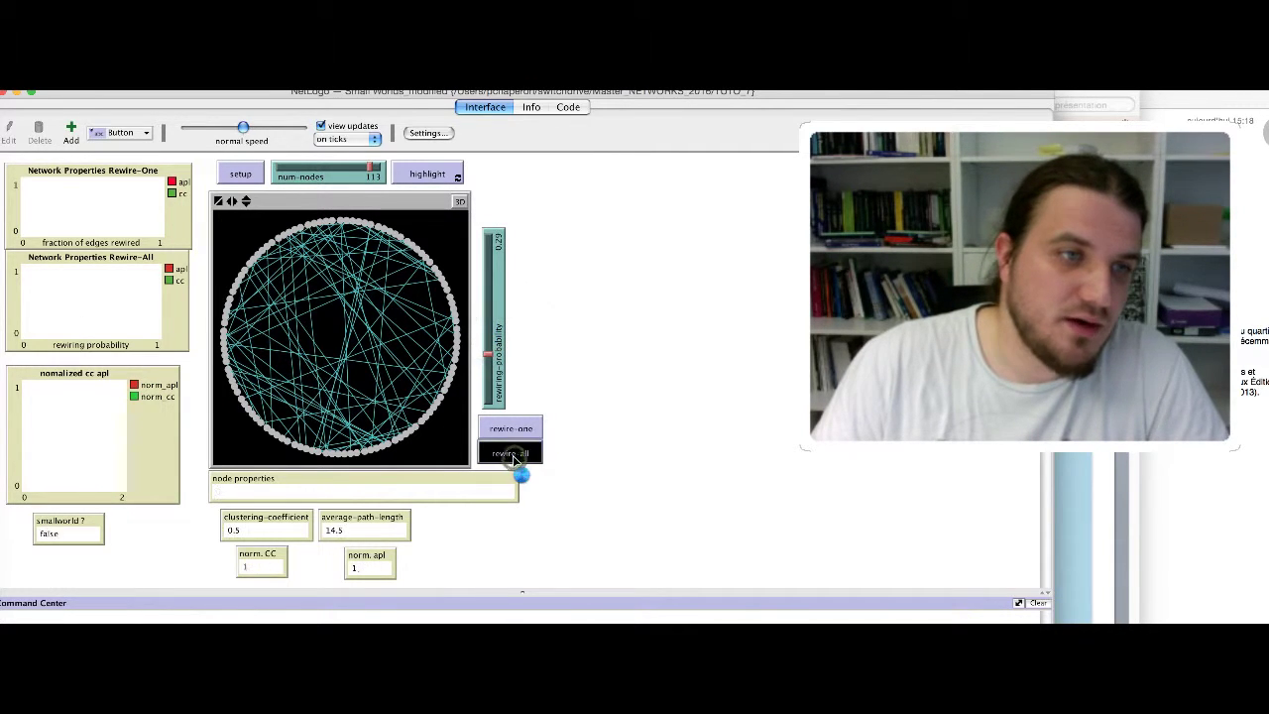
pyautogui.click(513, 456)
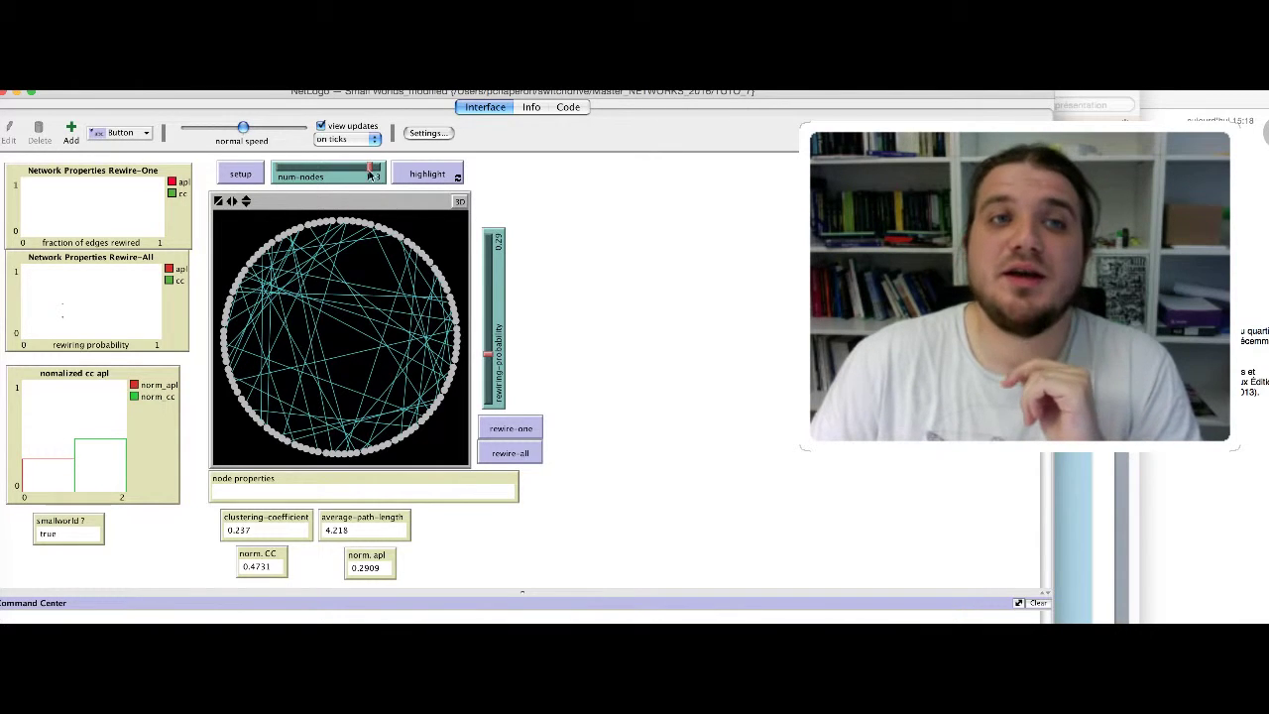
# - Build and rewire a 61-node ring, then return to the Watts-Strogatz Model Demo slide
pyautogui.moveTo(372, 171); pyautogui.dragTo(321, 177)
pyautogui.click(246, 176)
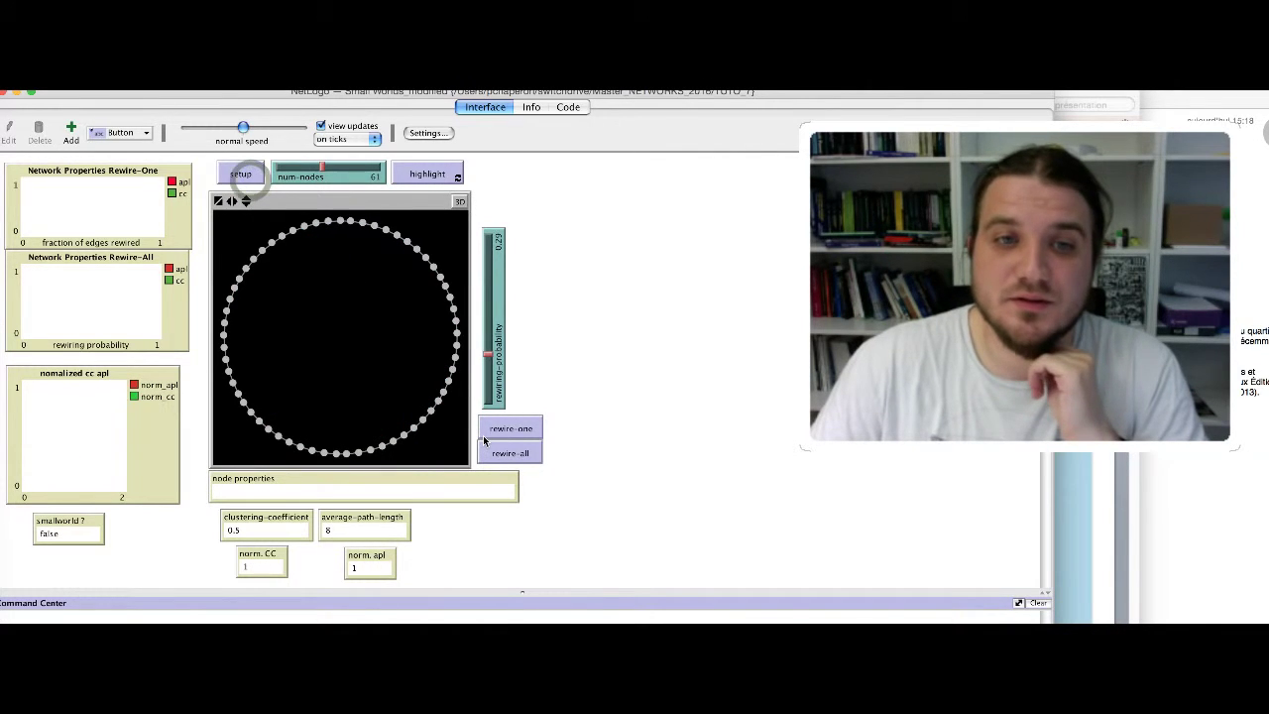
pyautogui.click(505, 454)
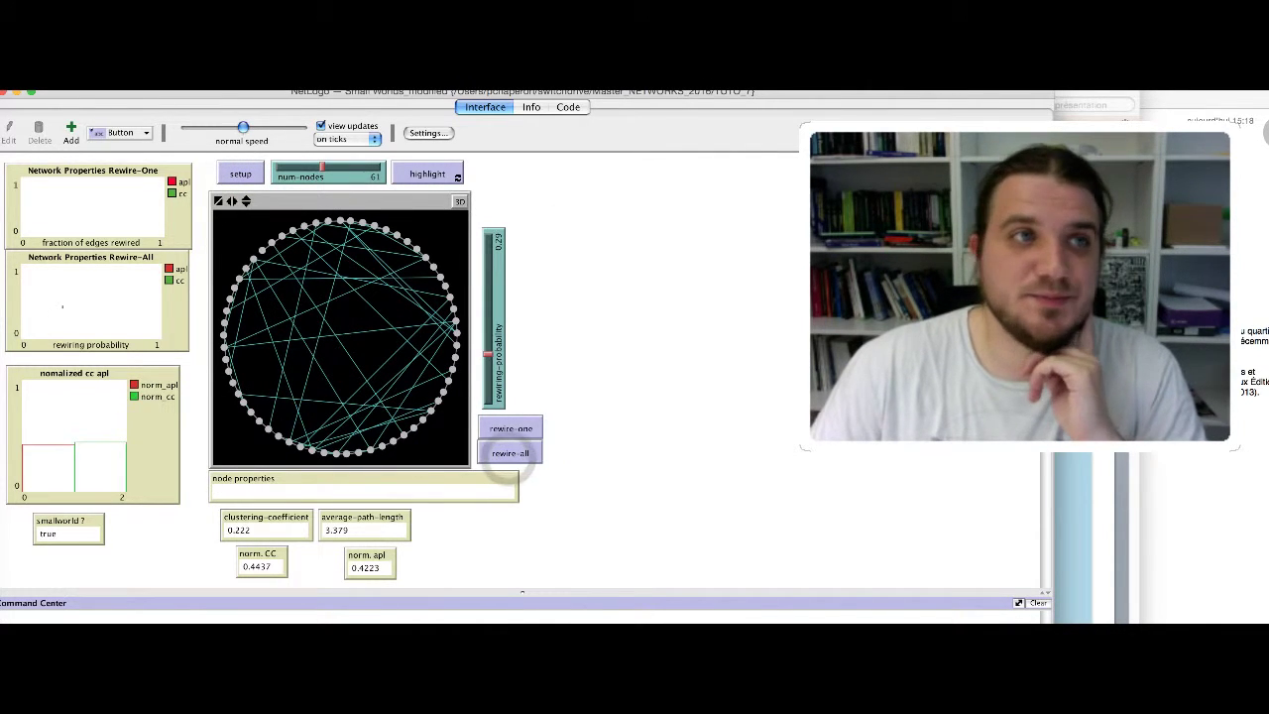
pyautogui.click(5, 92)
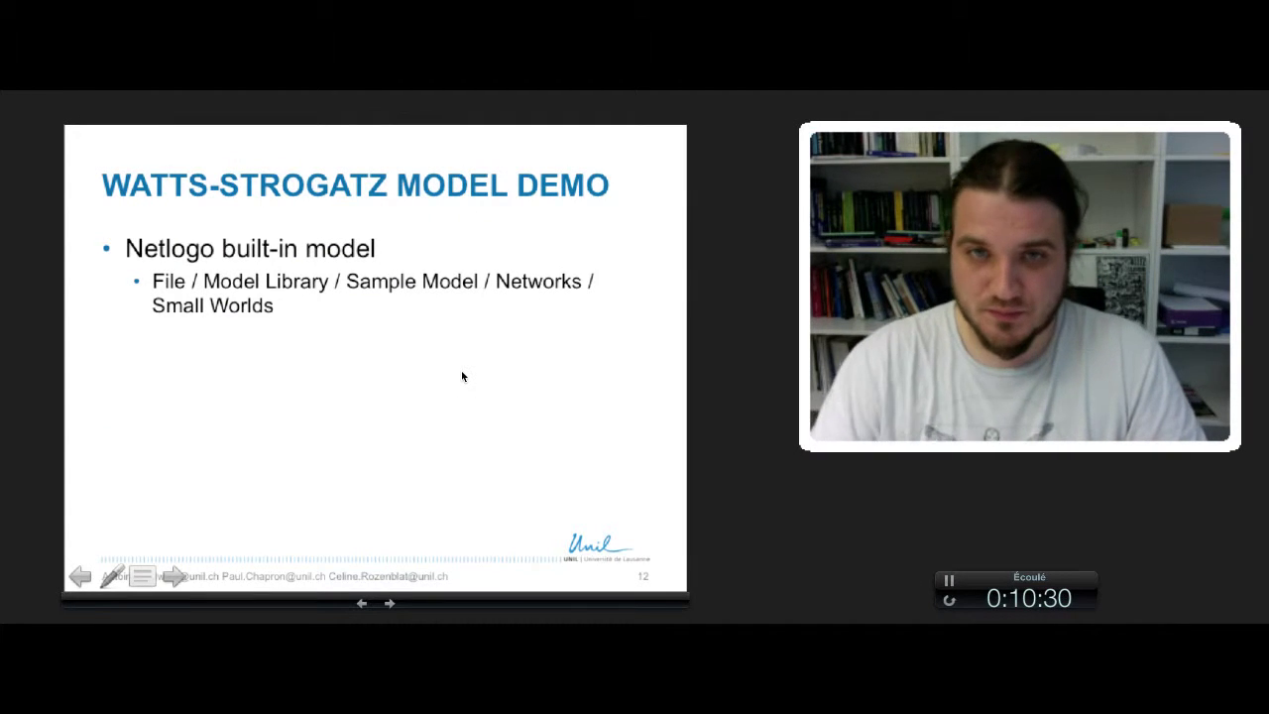
# - Advance to slide 13, plotting C(p)/C(0) and L(p)/L(0) against rewiring probability p
pyautogui.press('Right')
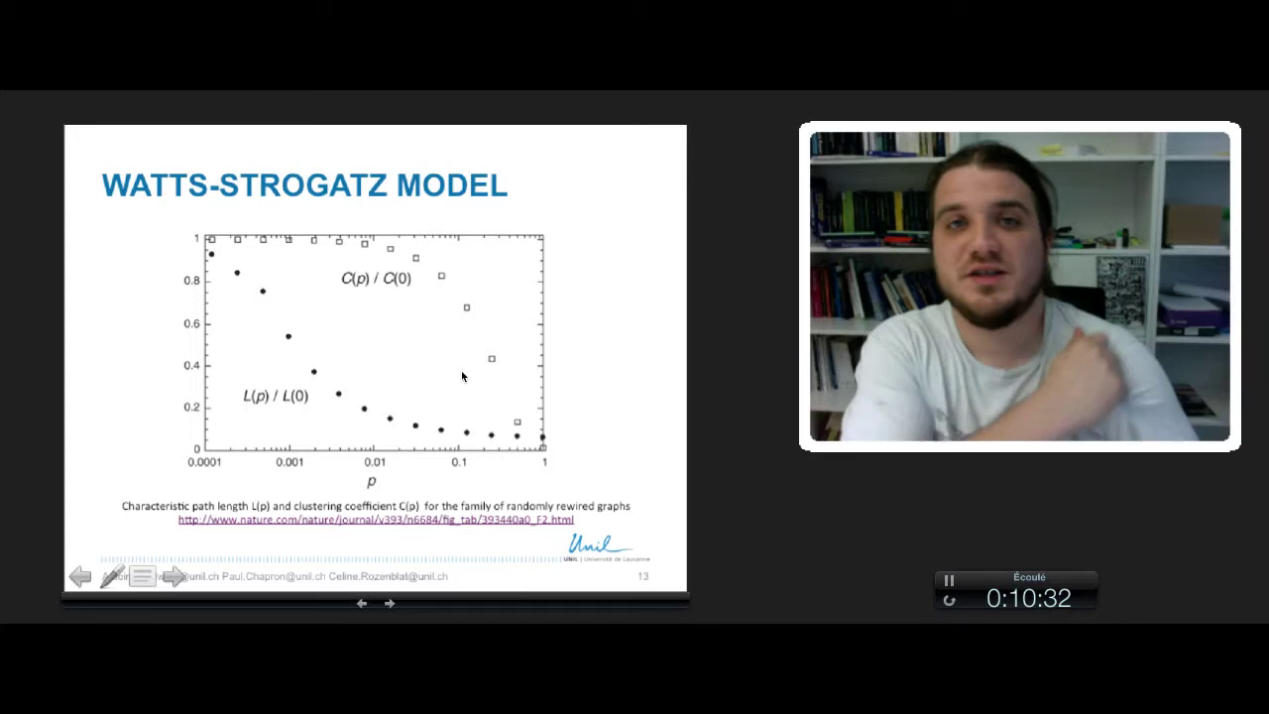